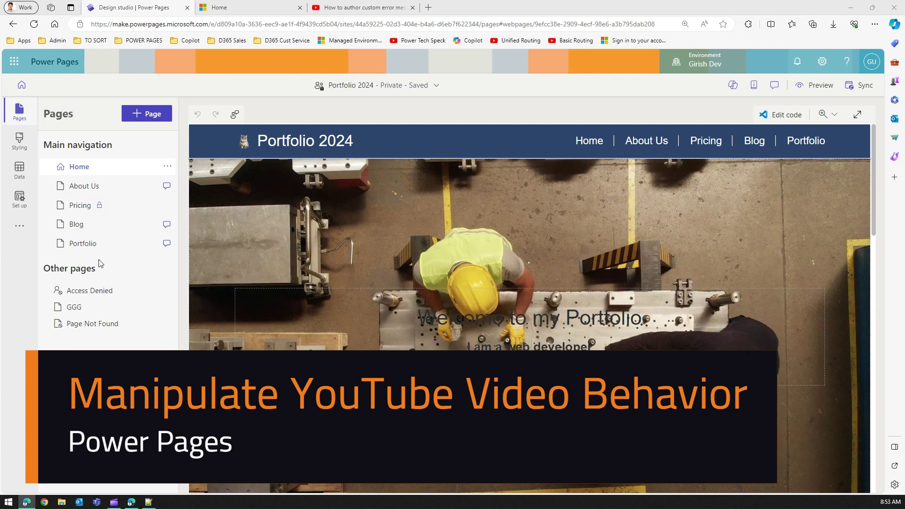
Add a blank page named Video1 to the main navigation and insert a video component in its section
click(153, 116)
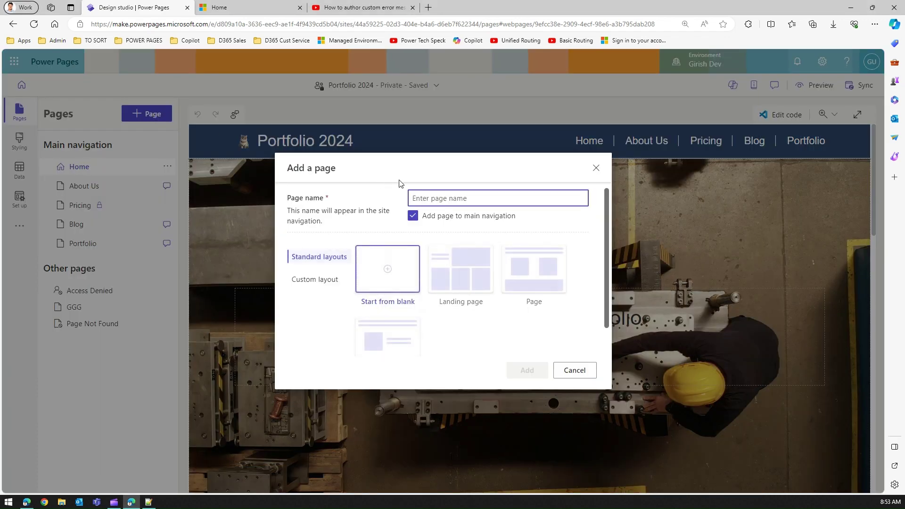
text(Video1)
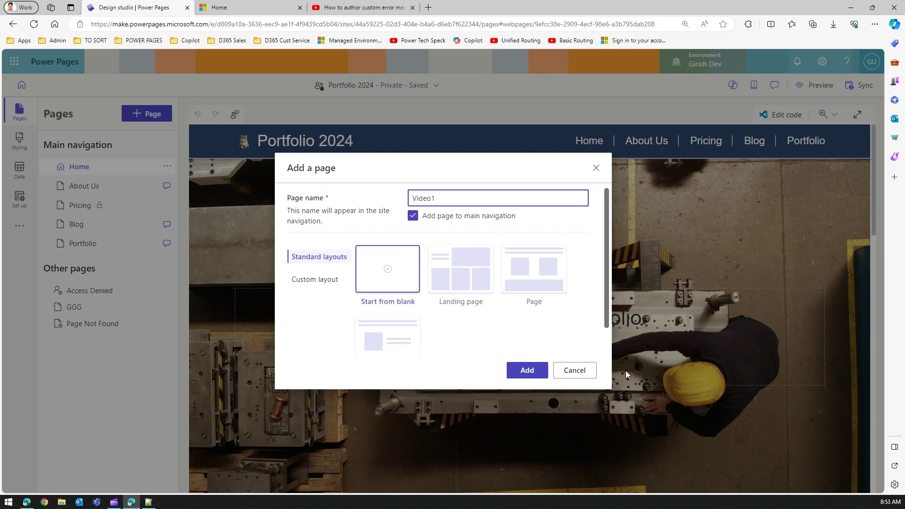
click(530, 370)
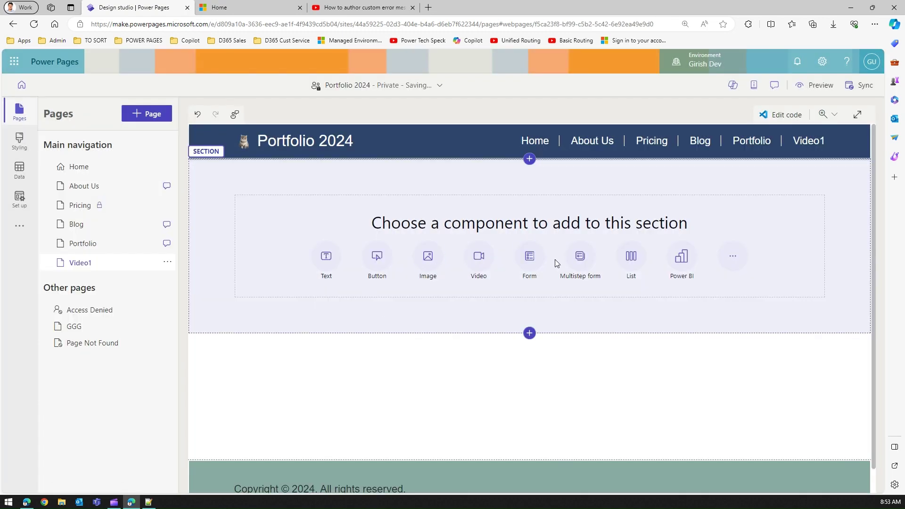
click(478, 256)
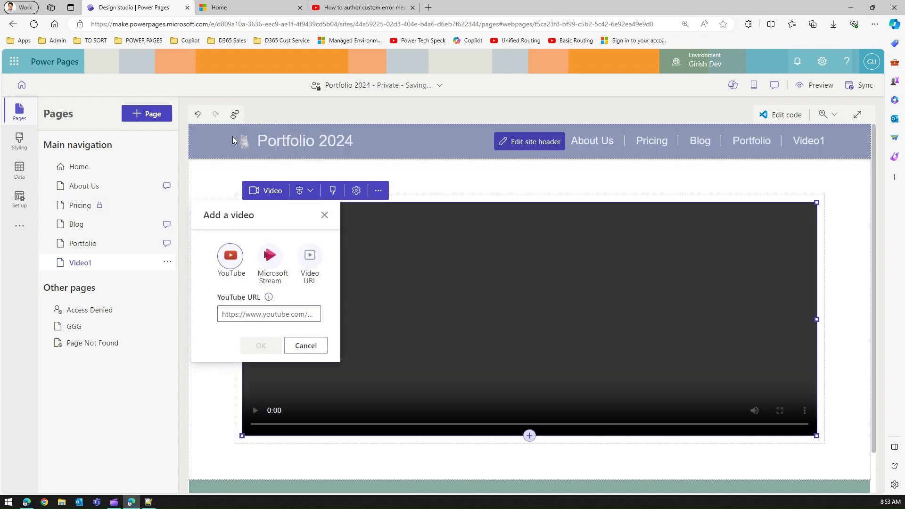
Copy the embed code of the open YouTube video about custom error messages and paste it into the empty Notepad++ note
click(337, 9)
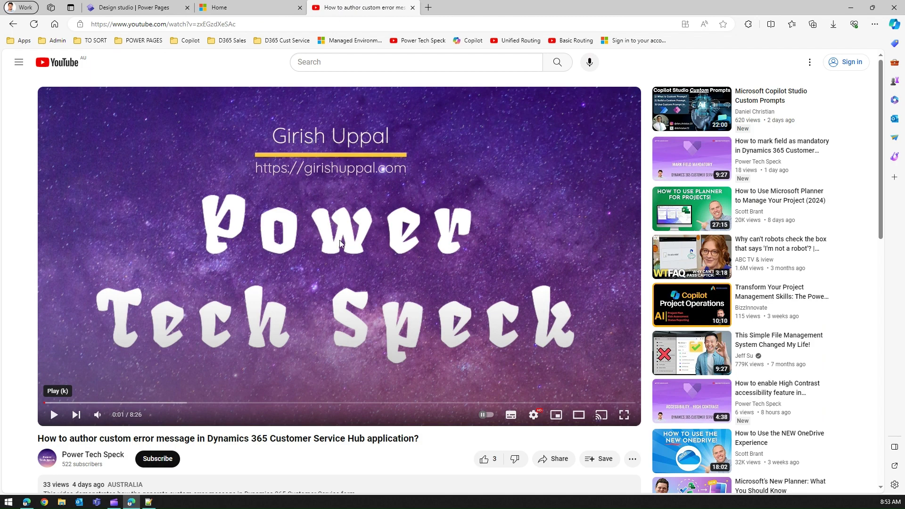
right_click(366, 193)
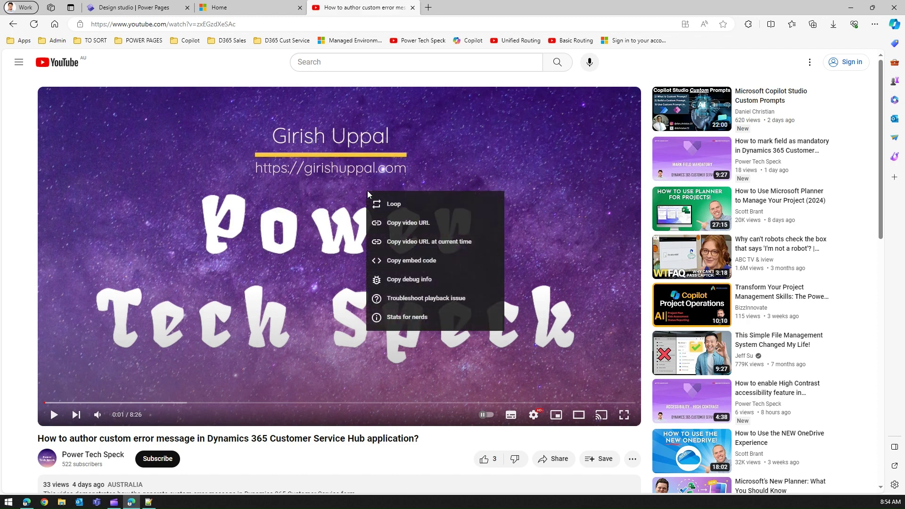
click(427, 262)
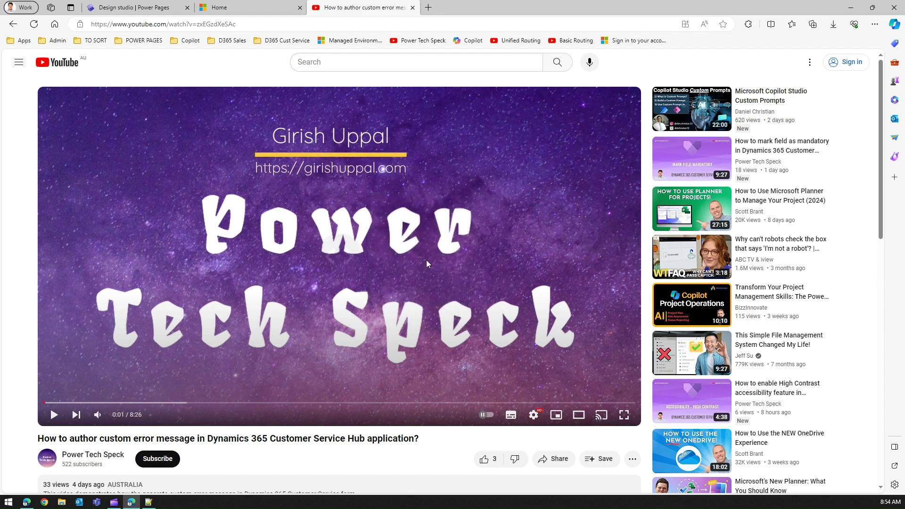
click(149, 502)
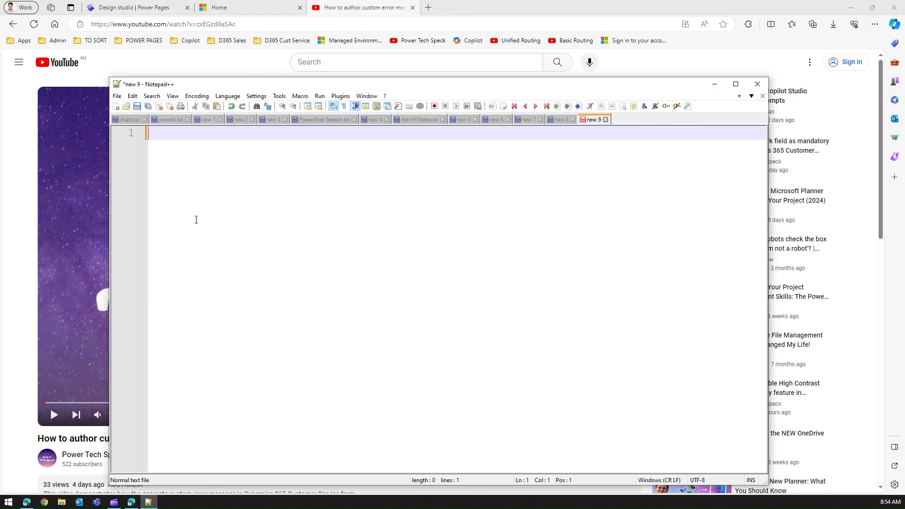
text(<iframe width="1280" height="720" src="https://www.youtube.com/embed/zxEGzdXeSAc" title="How to author custom error message in Dynamics 365 Customer Service Hub application?" frameborder="0" allow="accelerometer; autoplay; clipboard-write; encrypted-media; gyroscope; picture-in-picture; web-share" allowfullscreen></iframe>)
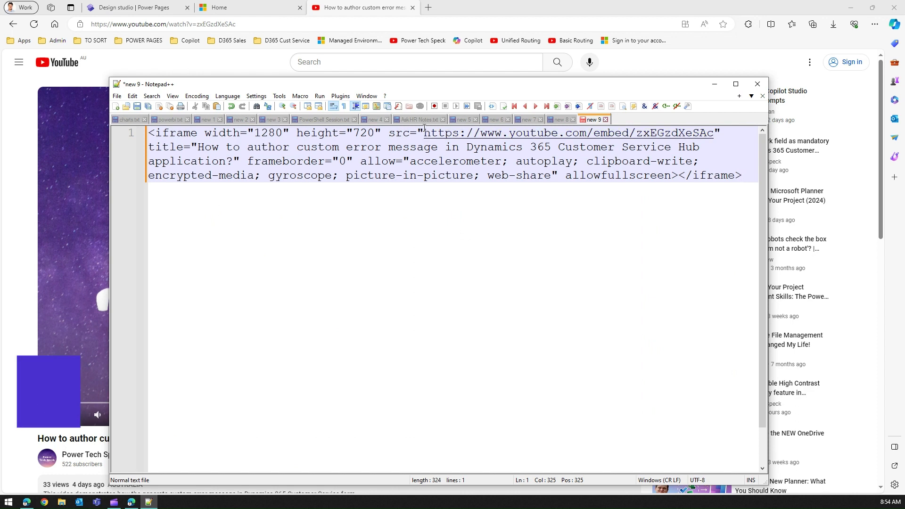
drag(424, 132, 712, 133)
key(ctrl+c)
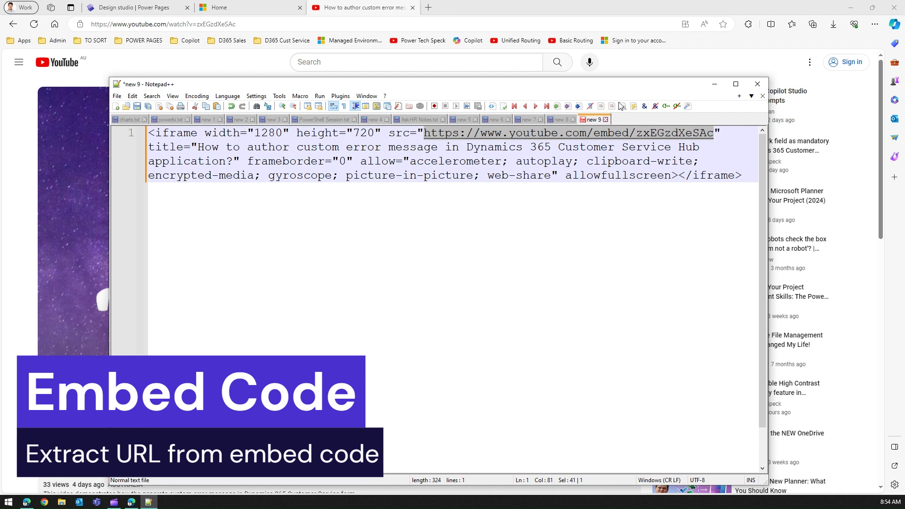
click(201, 11)
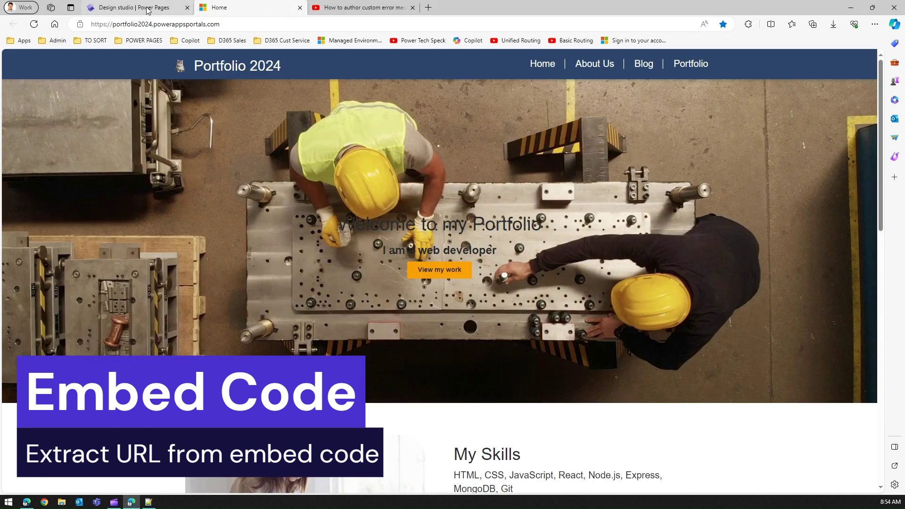
click(118, 8)
click(266, 314)
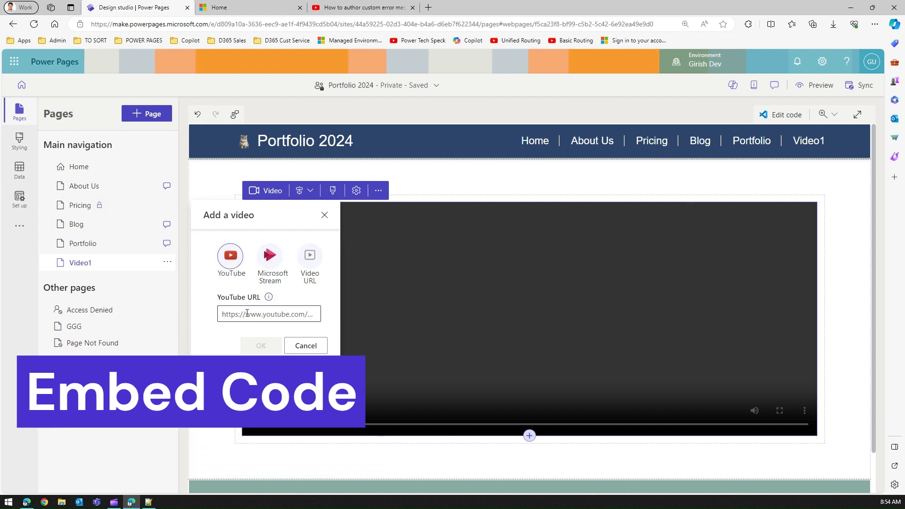
key(ctrl+v)
click(260, 347)
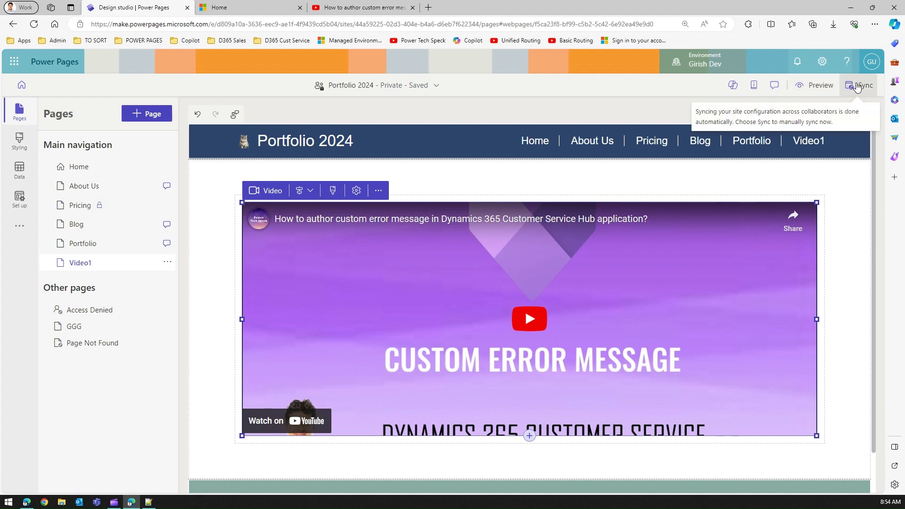
Sync the site configuration and preview the Video1 page at desktop size
click(856, 87)
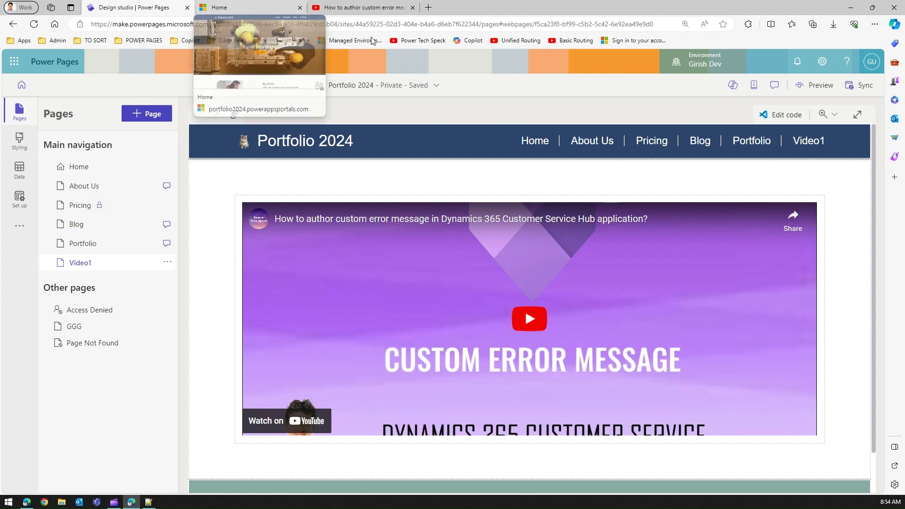
click(817, 87)
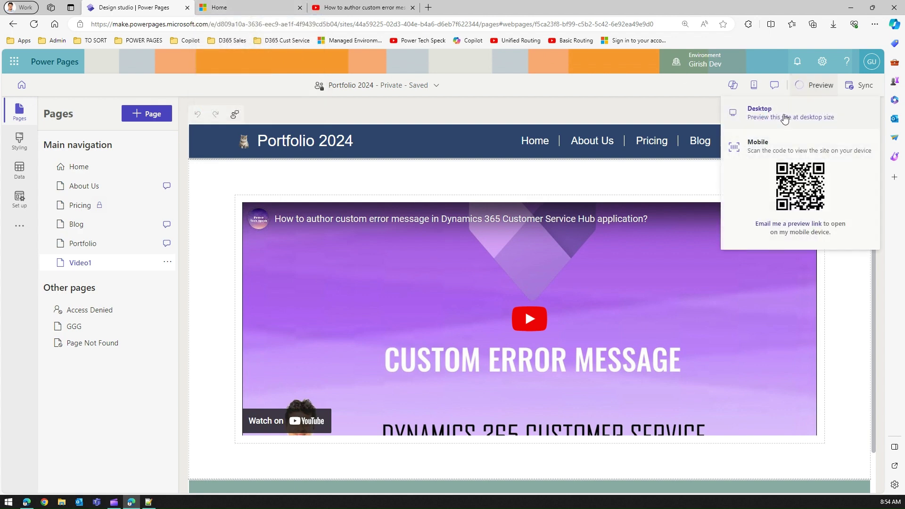
click(785, 118)
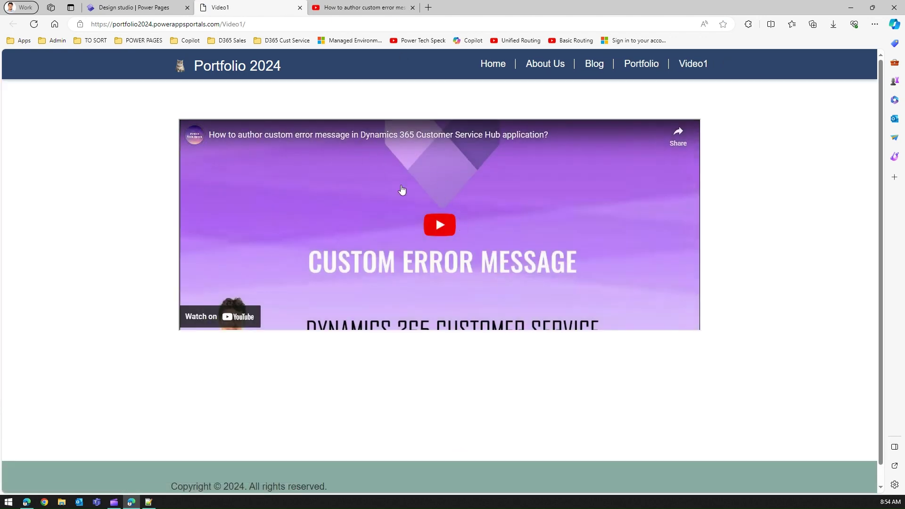
Play the embedded video on the previewed page, lower its volume, and check it in full screen
click(438, 227)
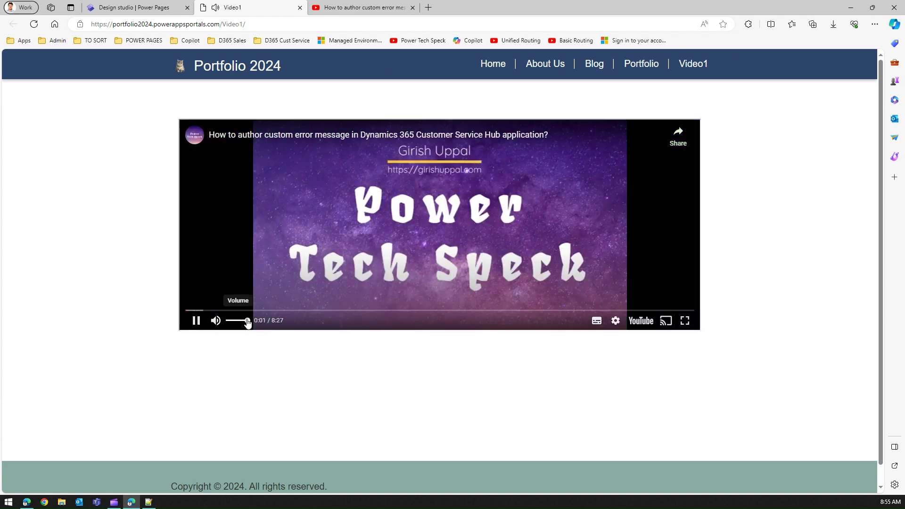
drag(246, 322, 234, 324)
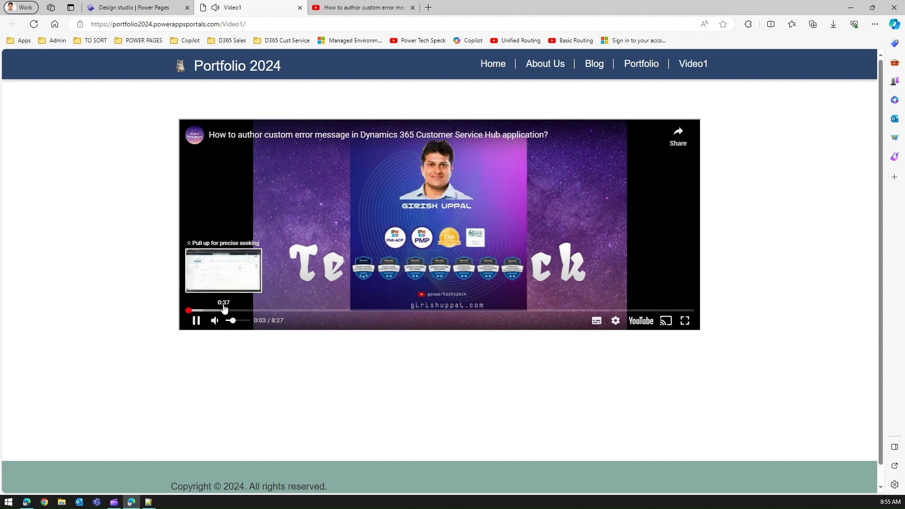
click(685, 321)
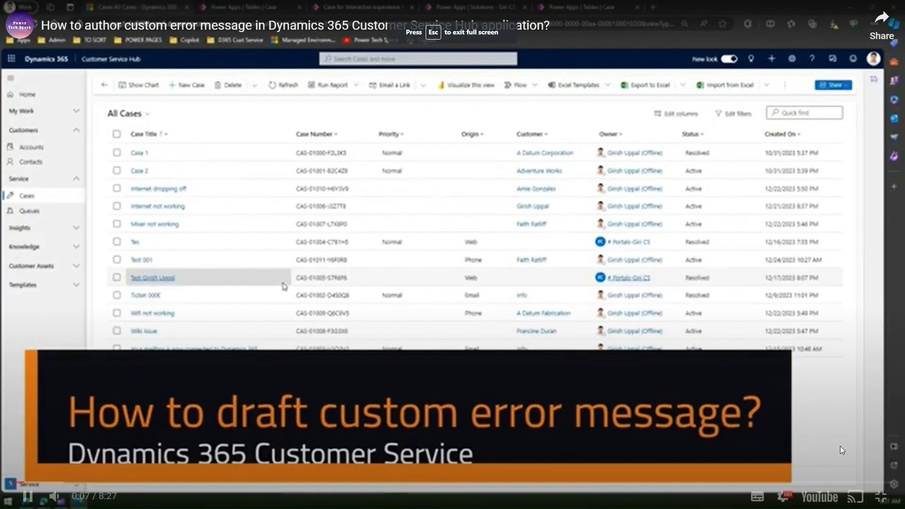
click(880, 496)
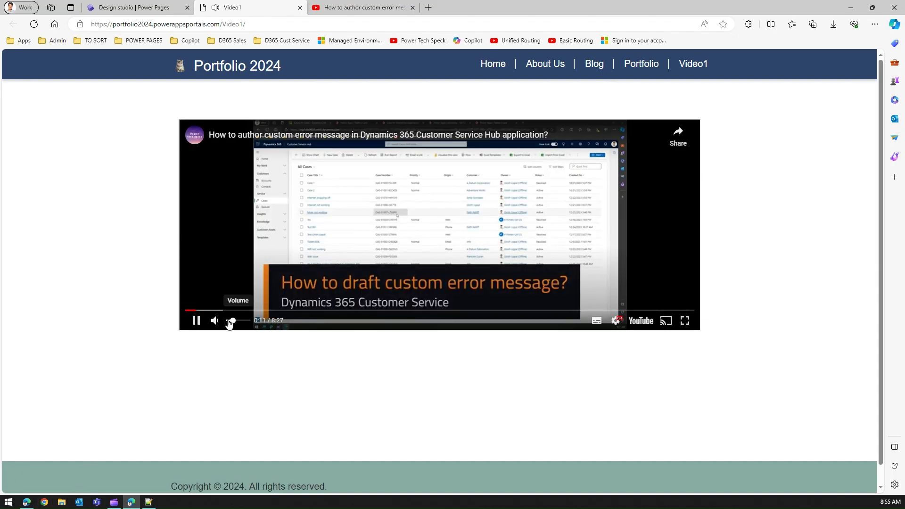
Mute the video and skip to near its end in full screen to check the suggestions, then return to the page
click(221, 323)
click(684, 321)
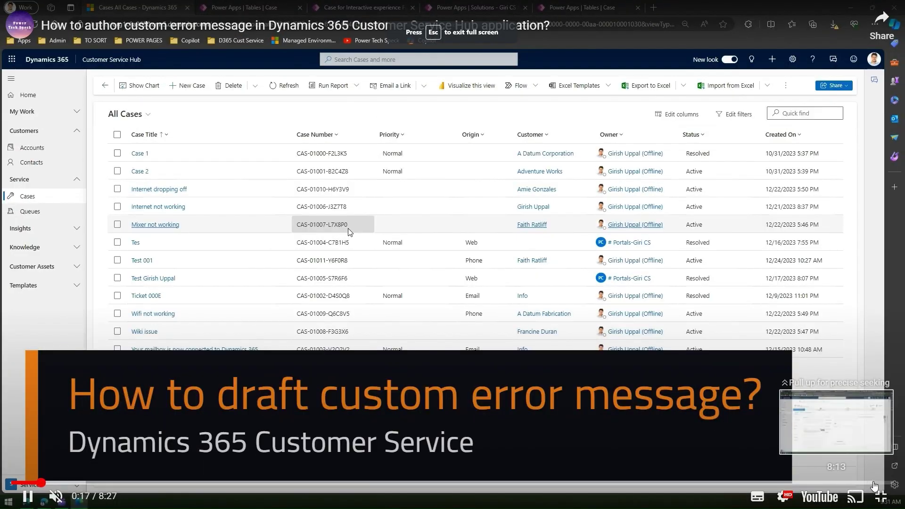
click(873, 483)
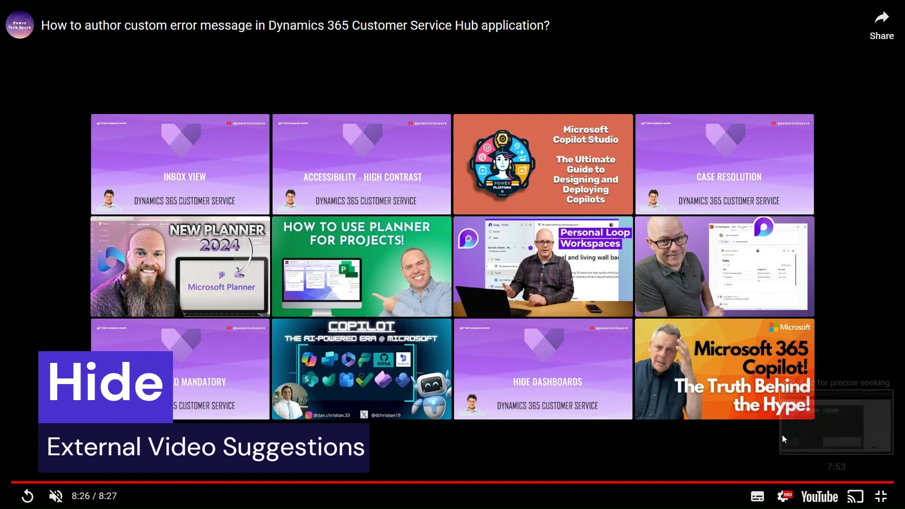
click(880, 497)
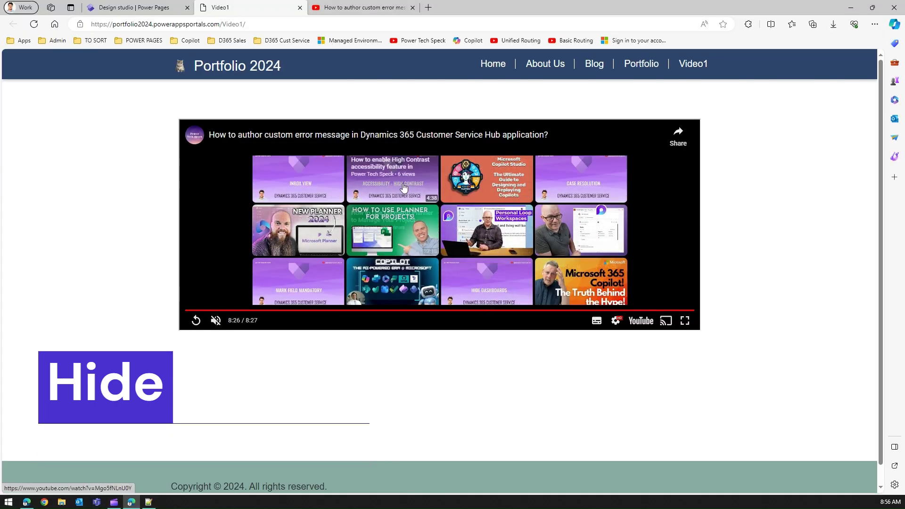
In Notepad++, paste the embed URL below the iframe code and append the query string ?rel=0
click(149, 501)
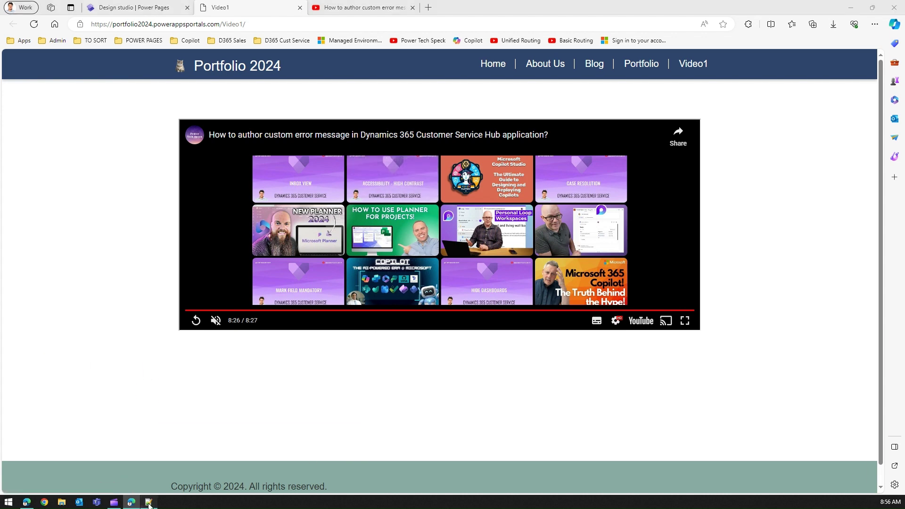
click(191, 235)
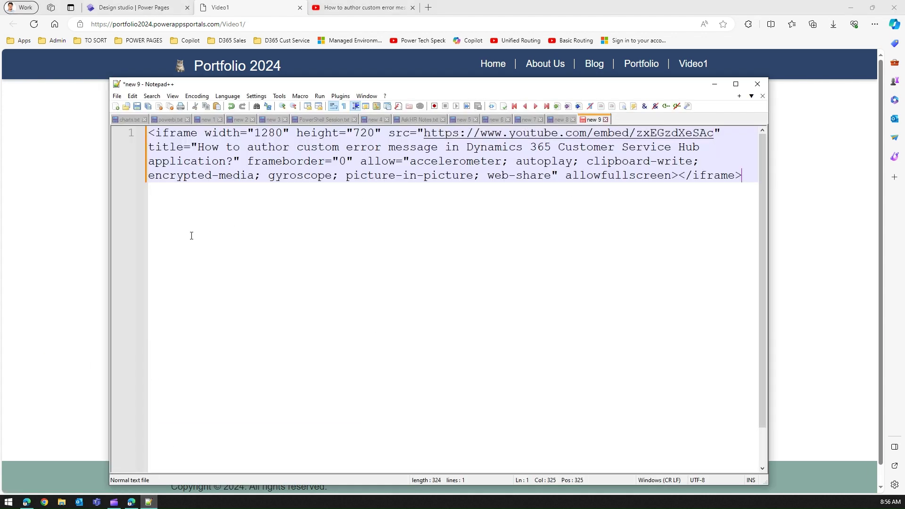
key(Return)
key(Return)
key(Return)
key(Return)
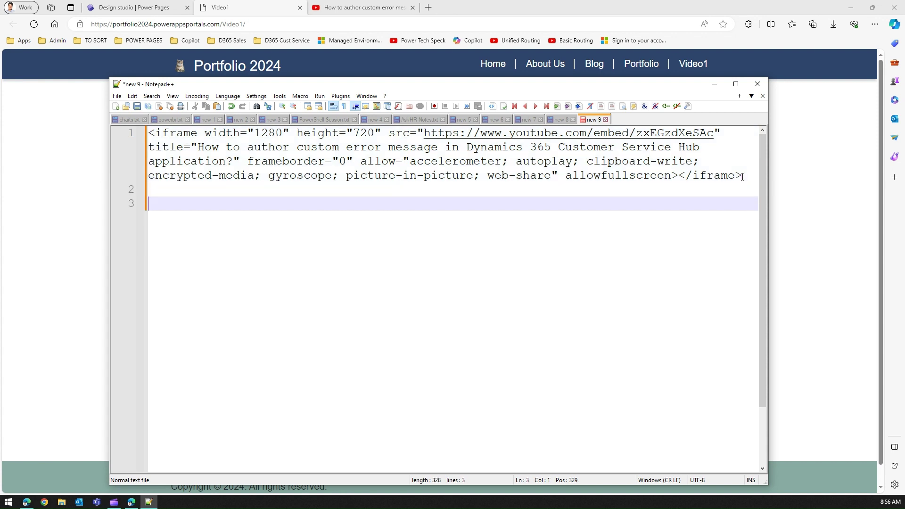
key(ctrl+v)
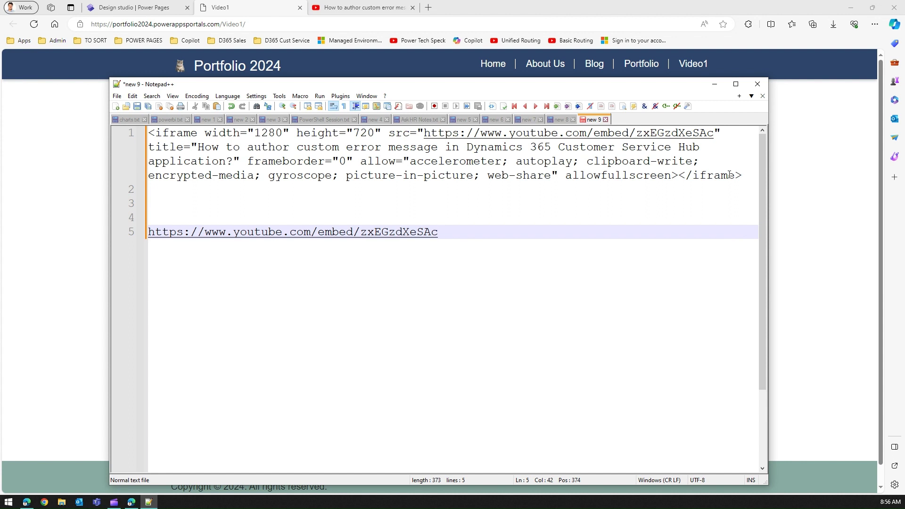
text(?rel)
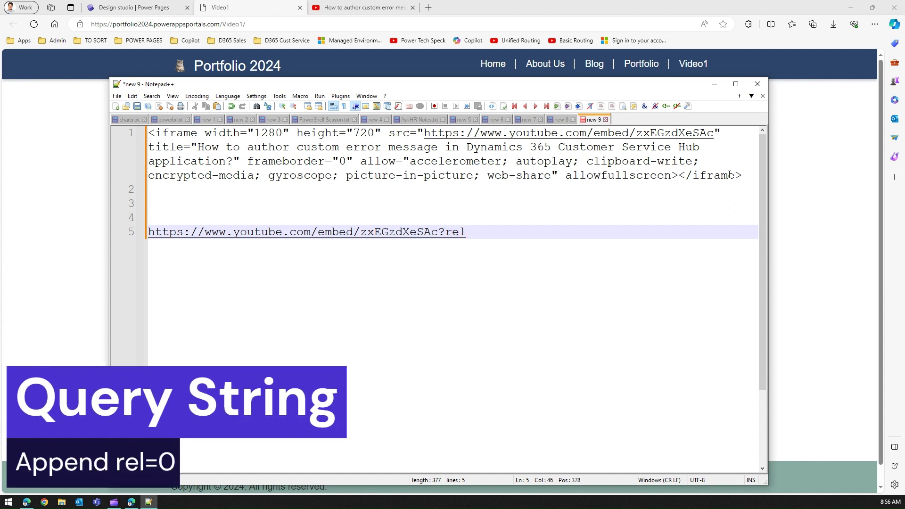
text(=0)
drag(483, 228, 147, 232)
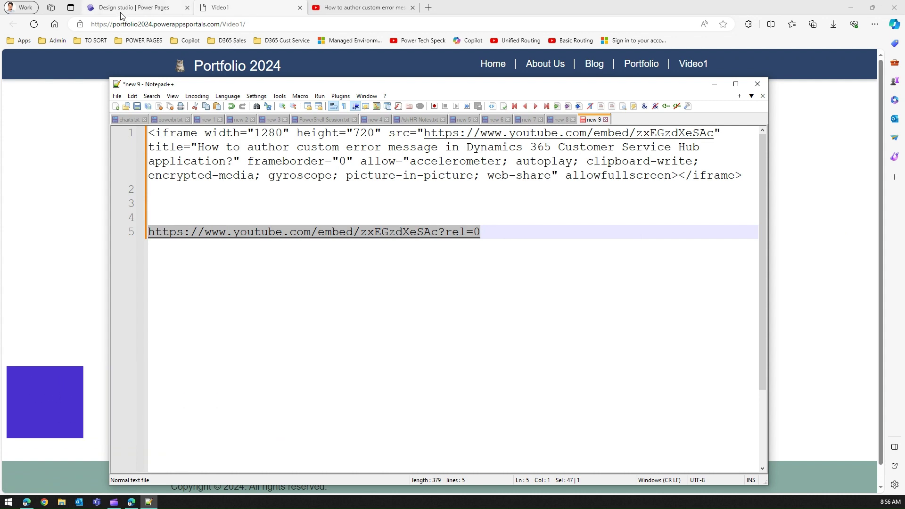
click(135, 8)
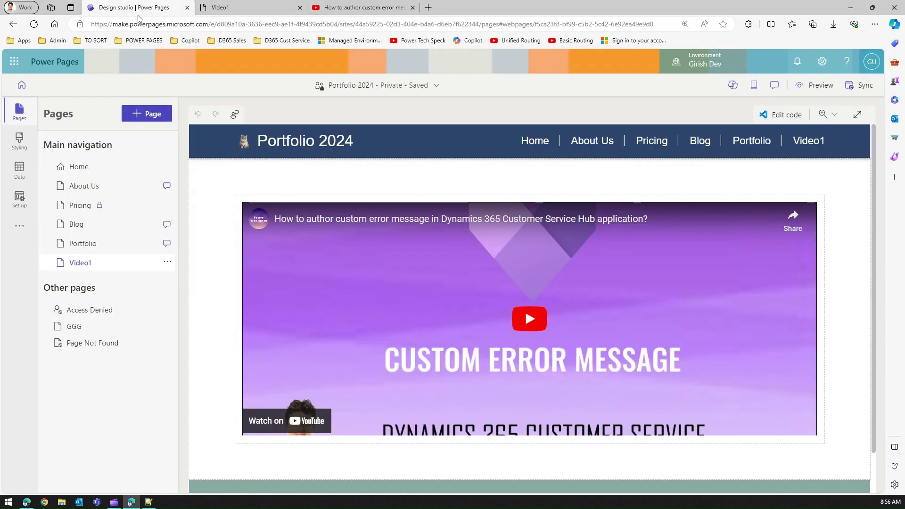
click(259, 203)
click(266, 191)
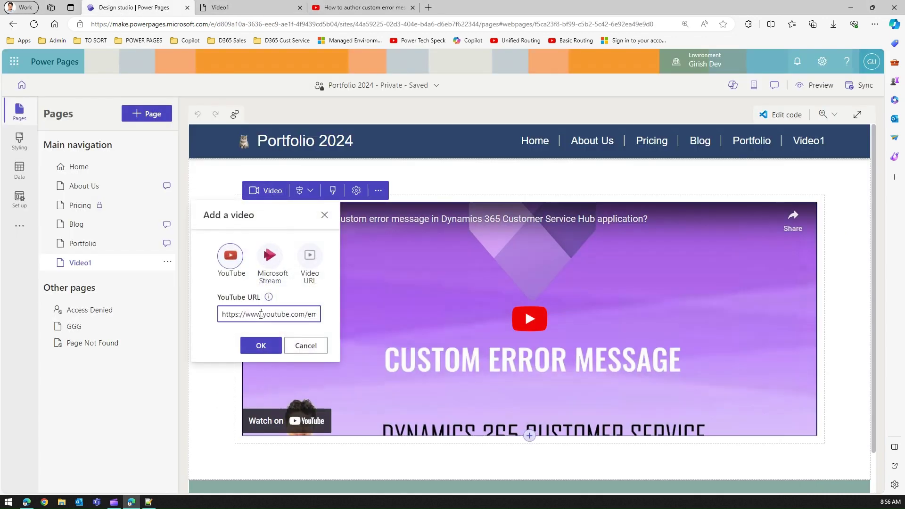
key(ctrl+a)
key(ctrl+v)
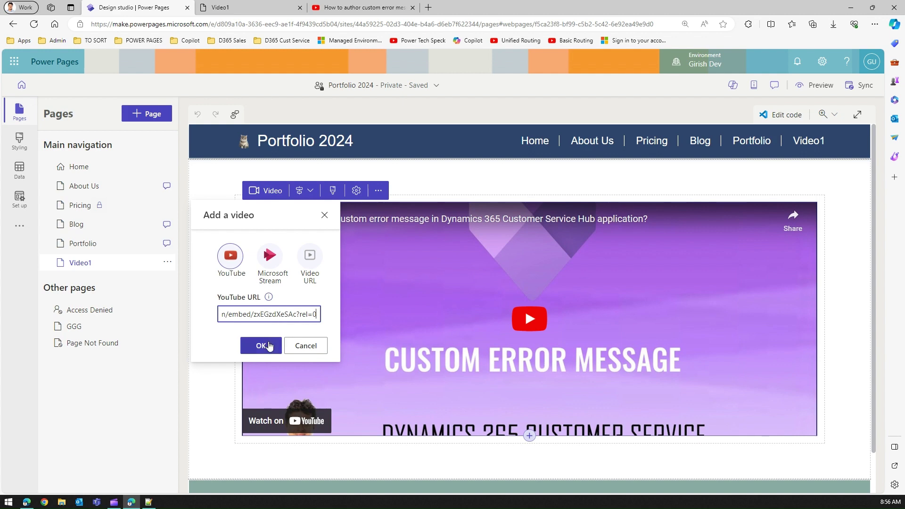
click(275, 342)
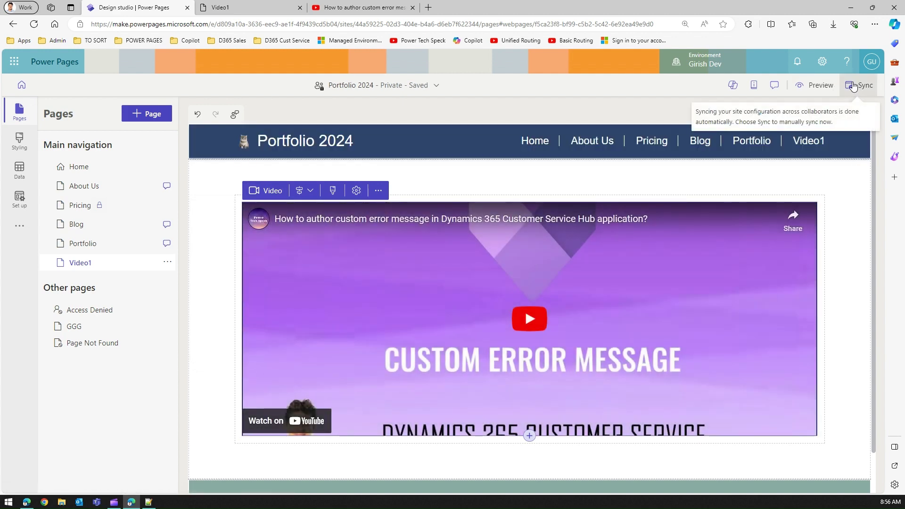
Sync the site configuration and preview the Video1 page at desktop size
click(852, 86)
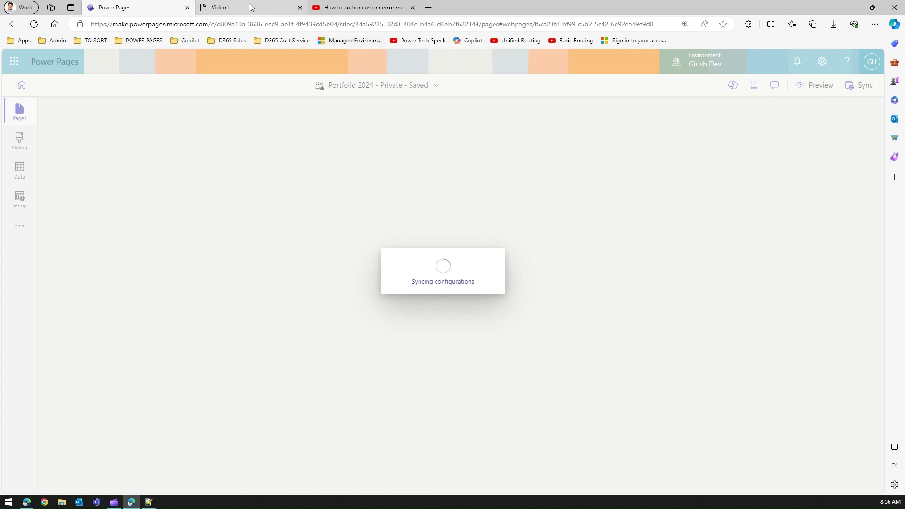
mouse_move(247, 4)
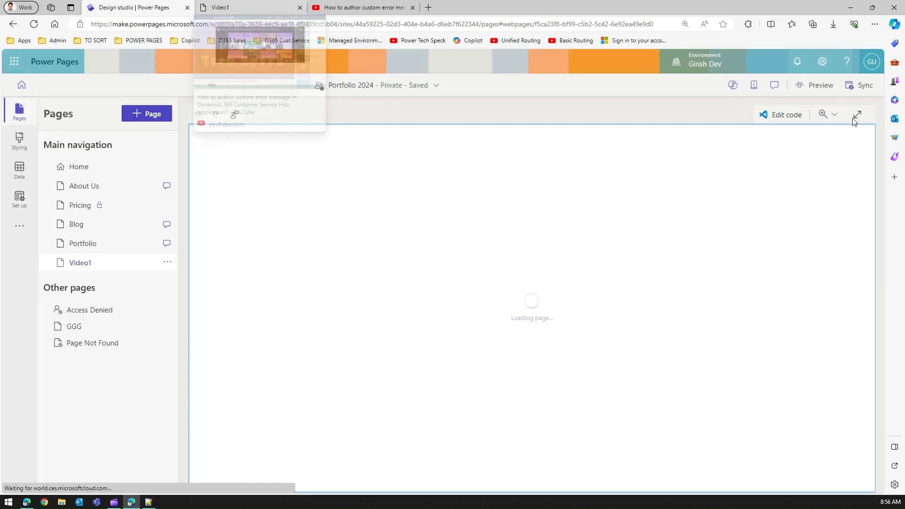
click(819, 85)
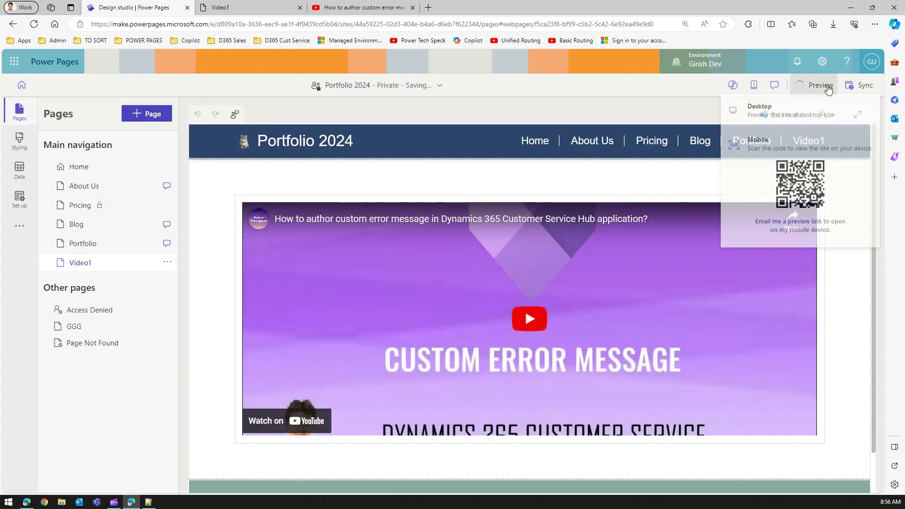
click(781, 116)
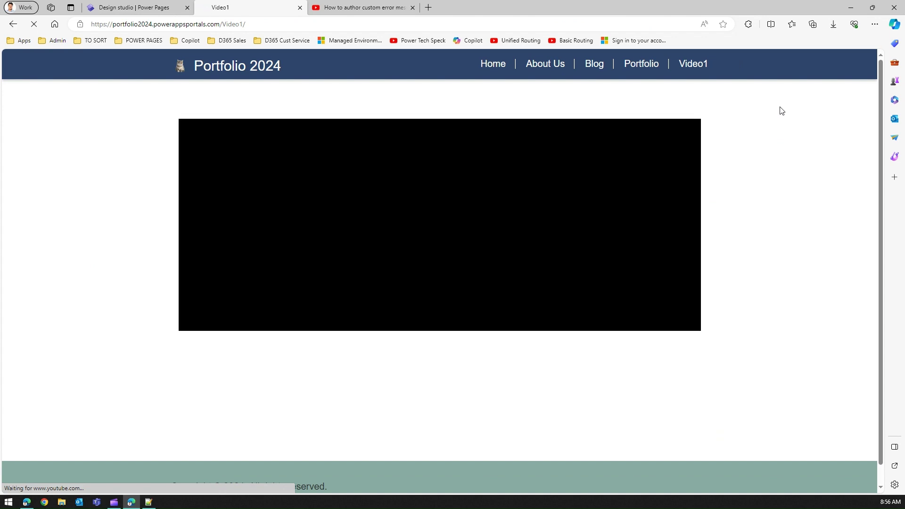
Play the embedded video, skip to 8:17, check the end-of-video suggestions in full screen, and return to the page
click(430, 226)
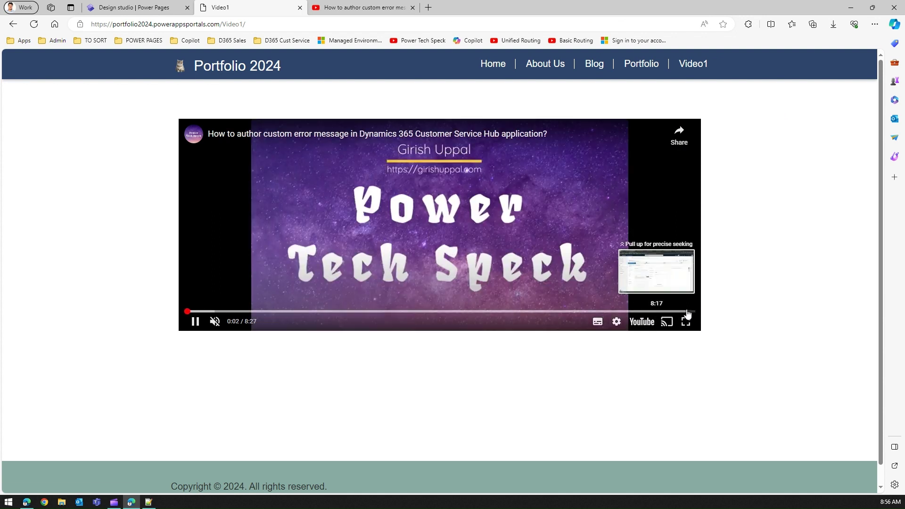
click(687, 311)
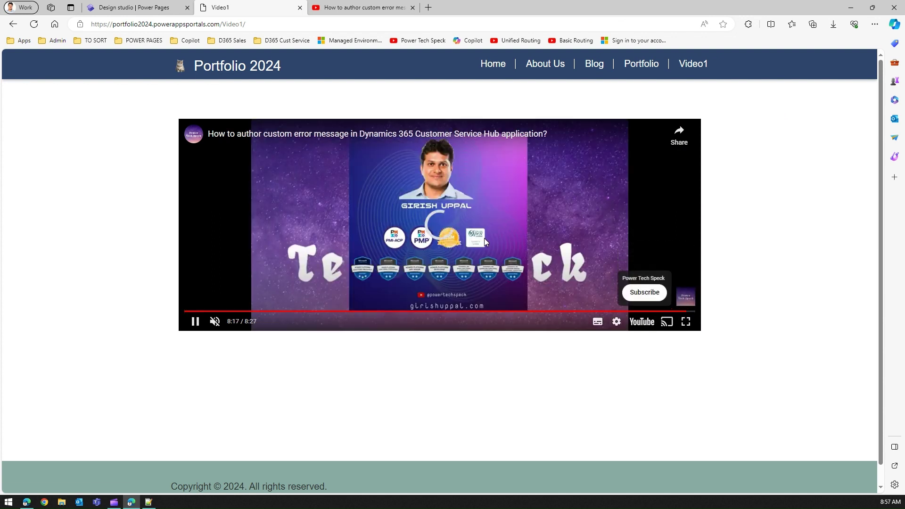
click(687, 320)
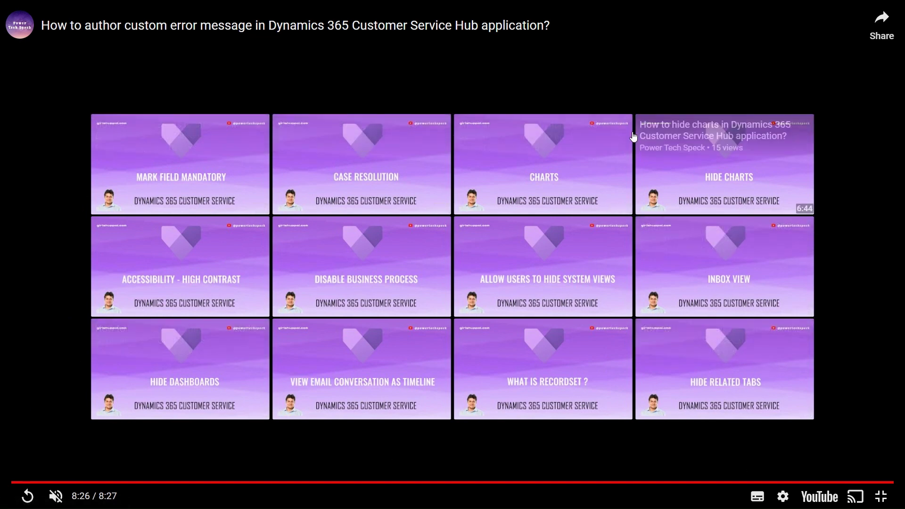
click(880, 497)
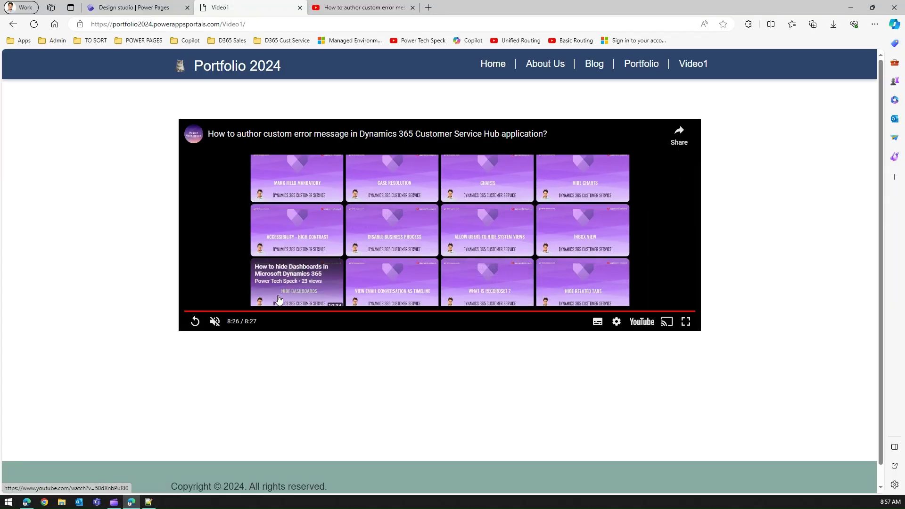
On the original YouTube page, seek through the video to 0:42 to examine a segment for playback
click(345, 7)
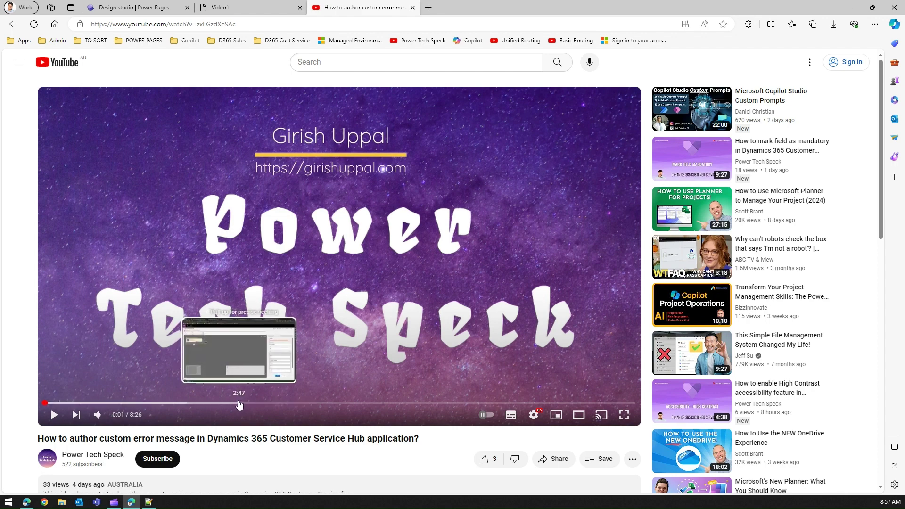
click(205, 403)
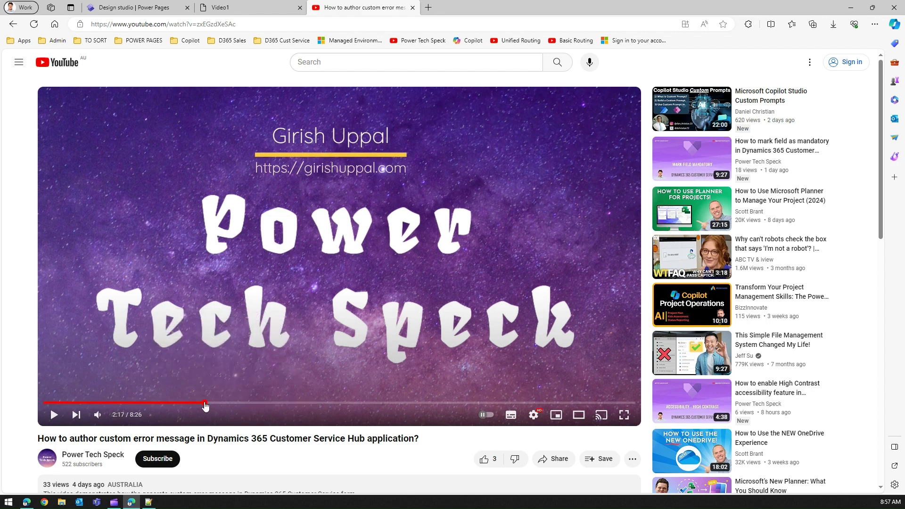
drag(204, 404, 94, 406)
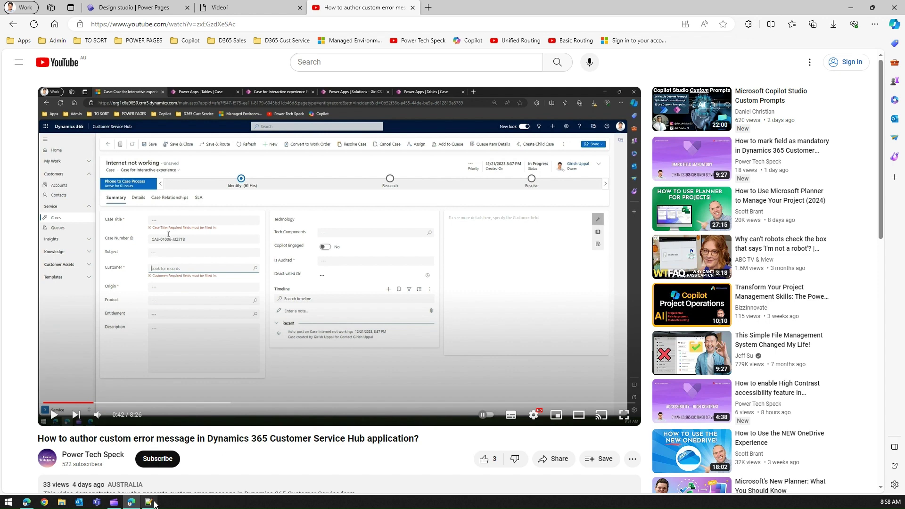
In Notepad++, append &start=32&end=40 to the embed URL that ends in ?rel=0
click(148, 502)
click(490, 231)
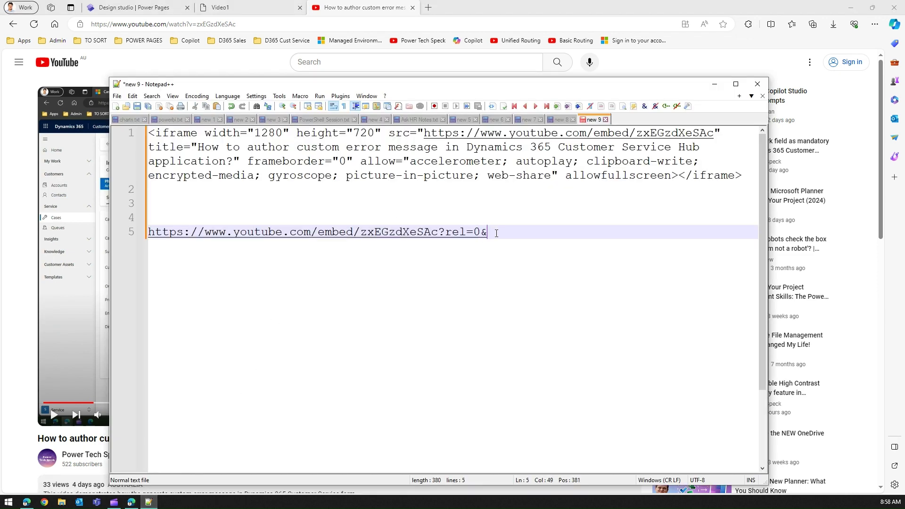
text(&start=3)
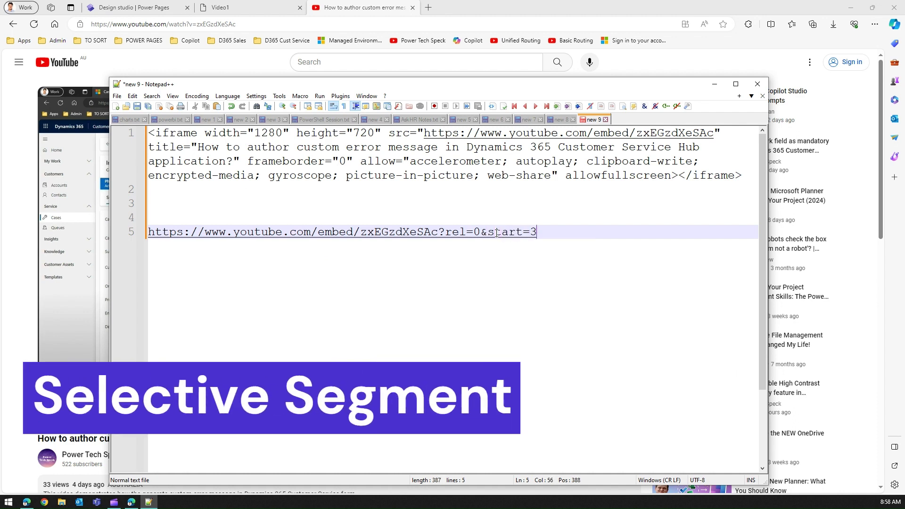
text(2&end=40)
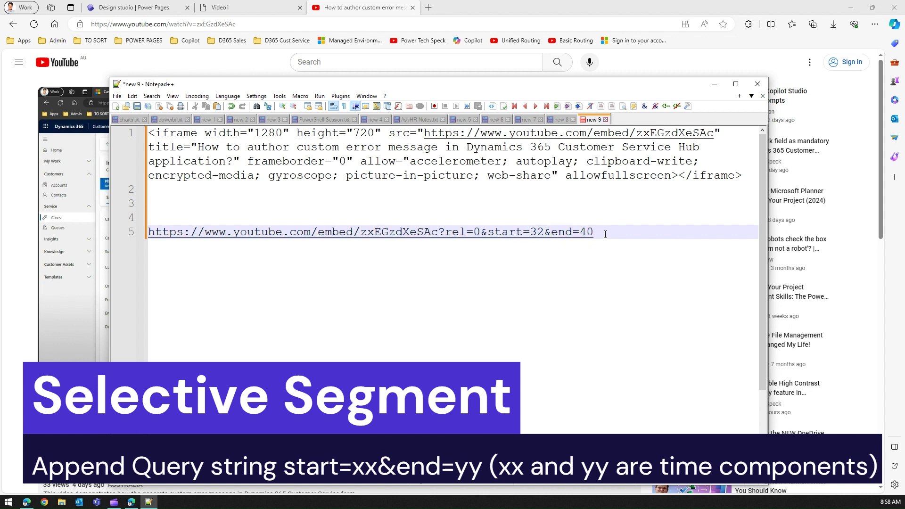
drag(594, 242, 149, 233)
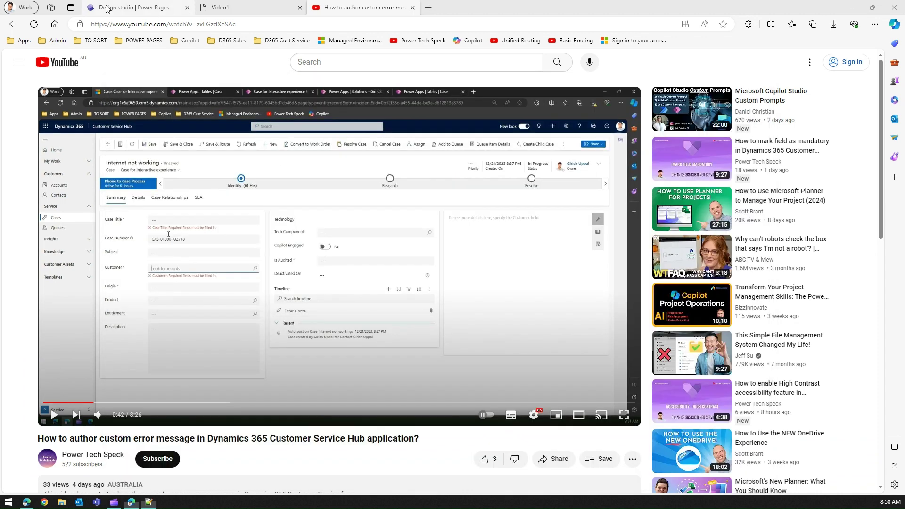
click(128, 7)
click(263, 196)
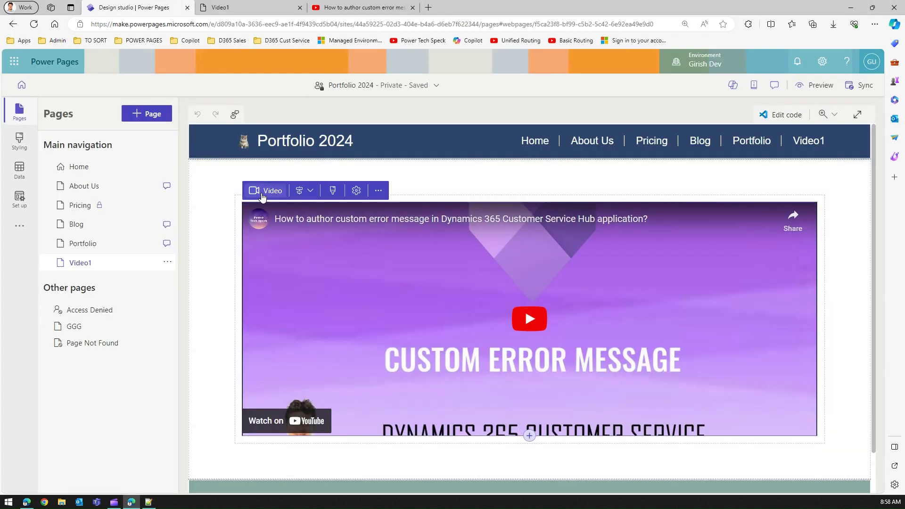
click(265, 190)
click(282, 314)
key(ctrl+a)
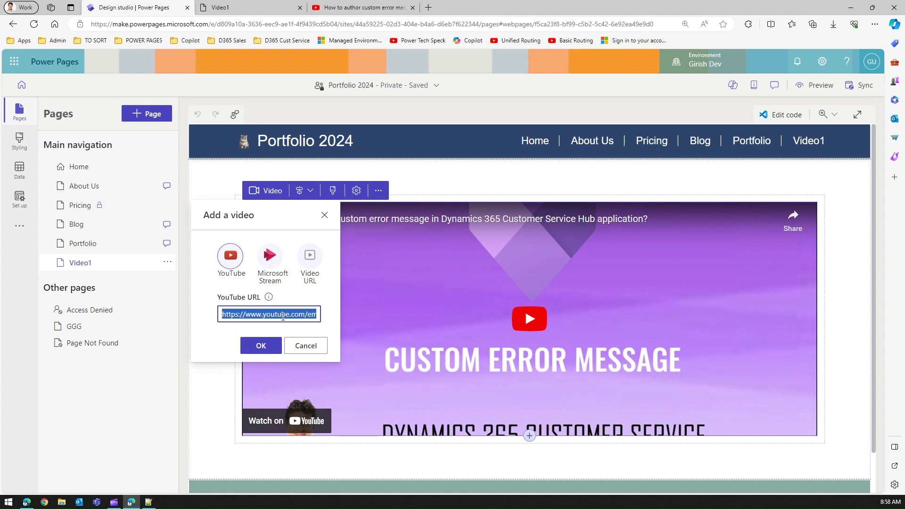
key(ctrl+v)
click(273, 347)
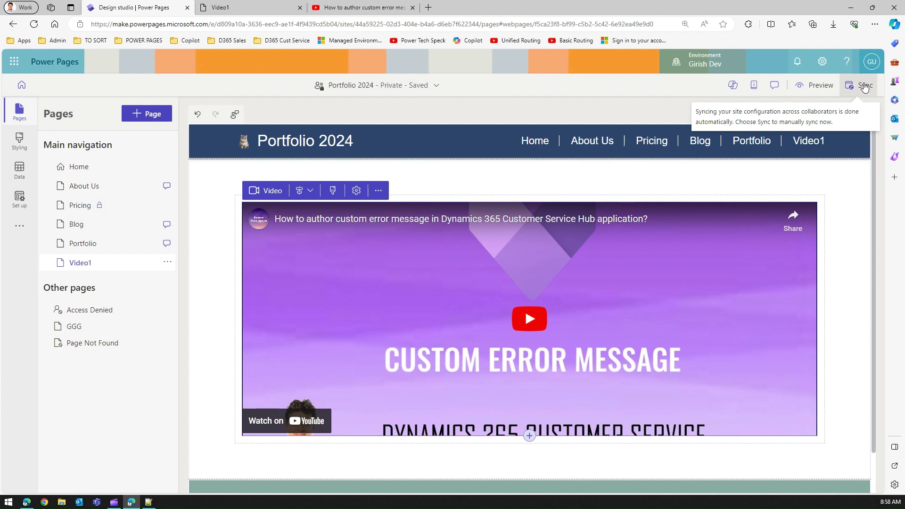
Sync the site, replace the old preview with a fresh desktop preview, and play the embedded video segment
click(864, 86)
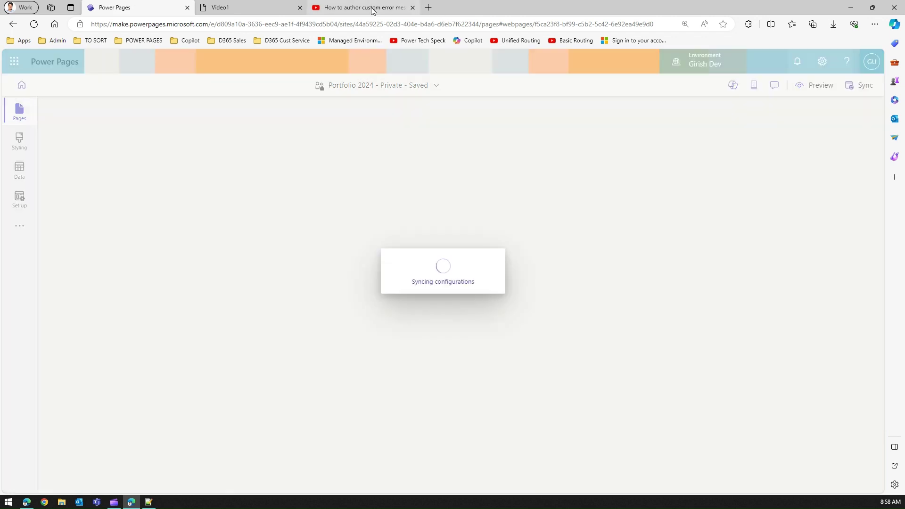
mouse_move(231, 4)
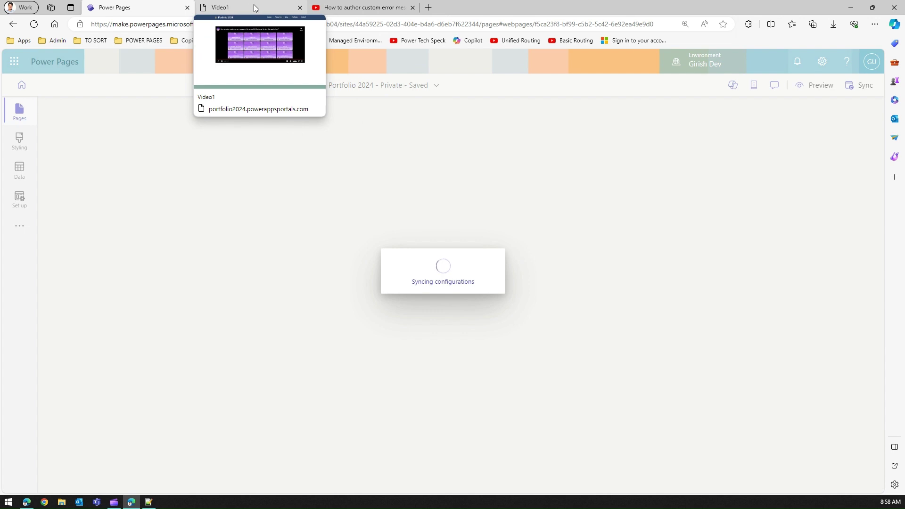
click(299, 7)
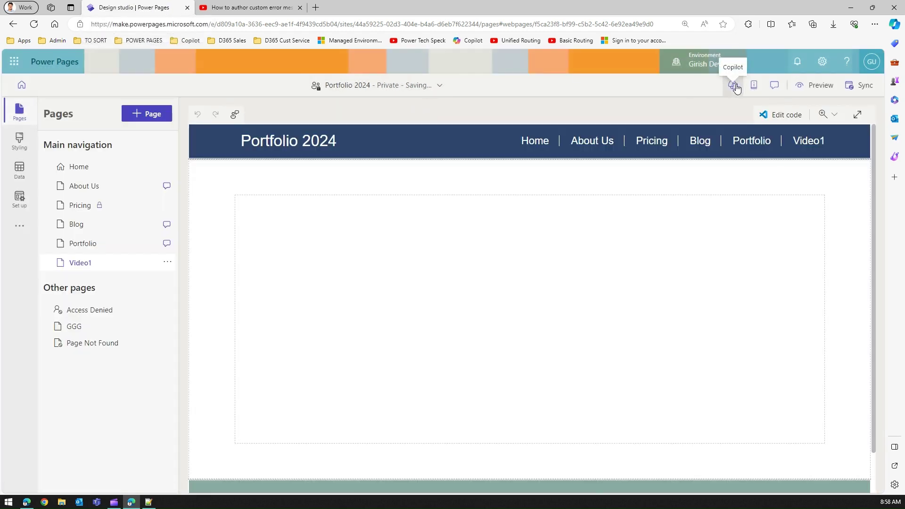
click(810, 87)
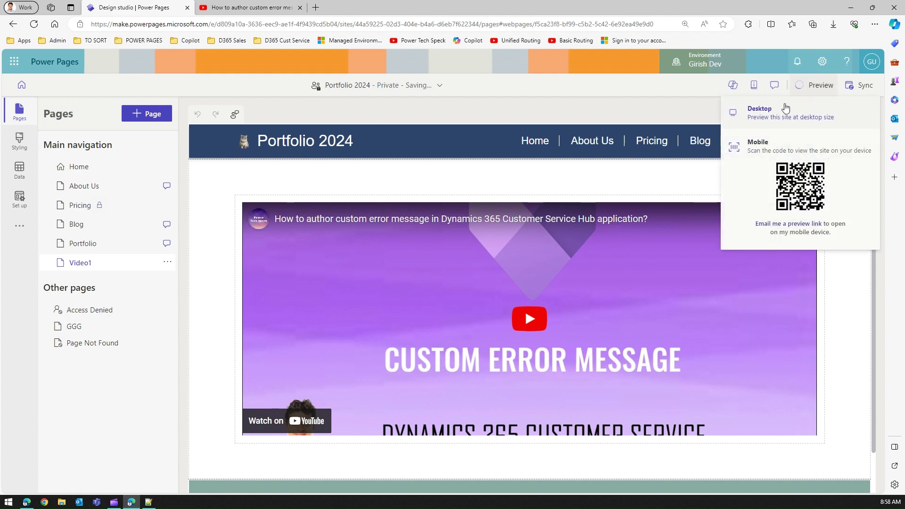
click(778, 115)
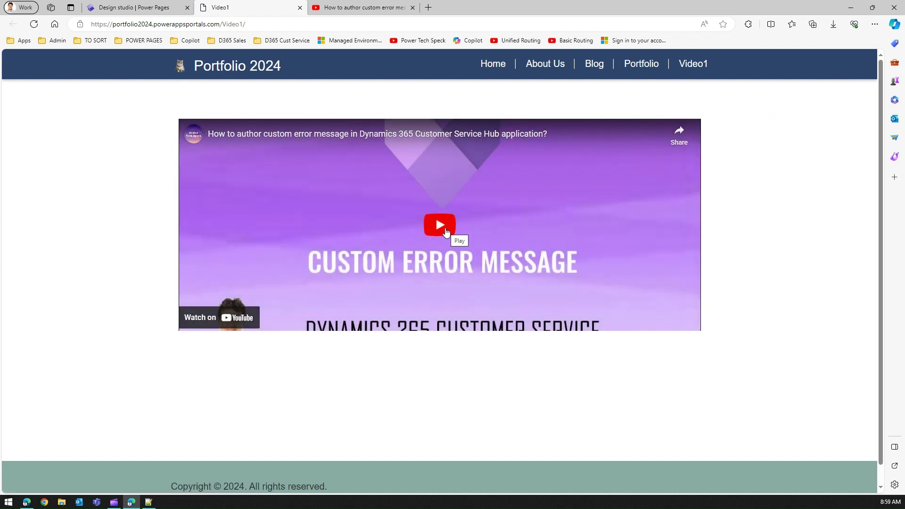
click(444, 228)
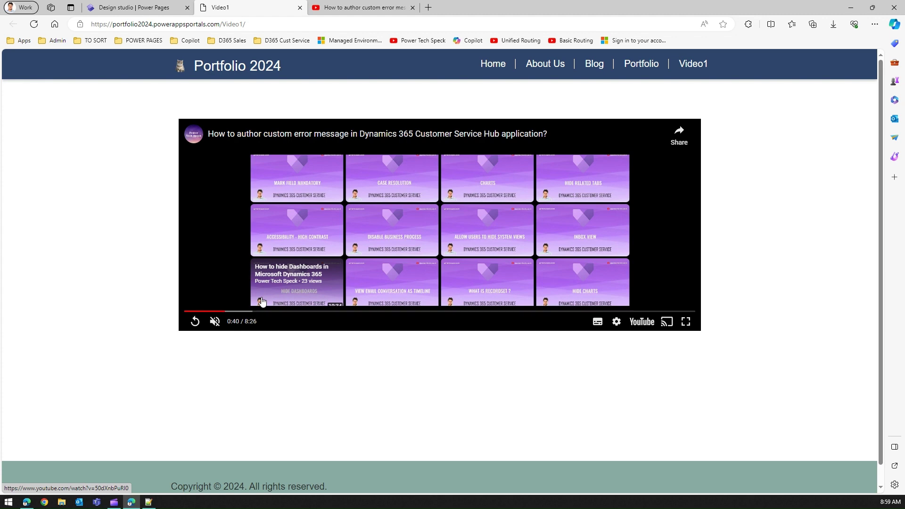
click(149, 503)
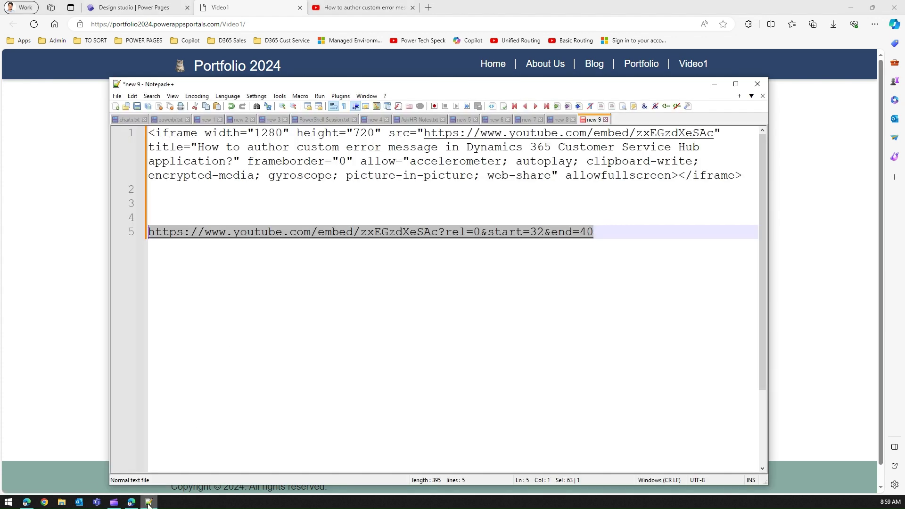
click(604, 231)
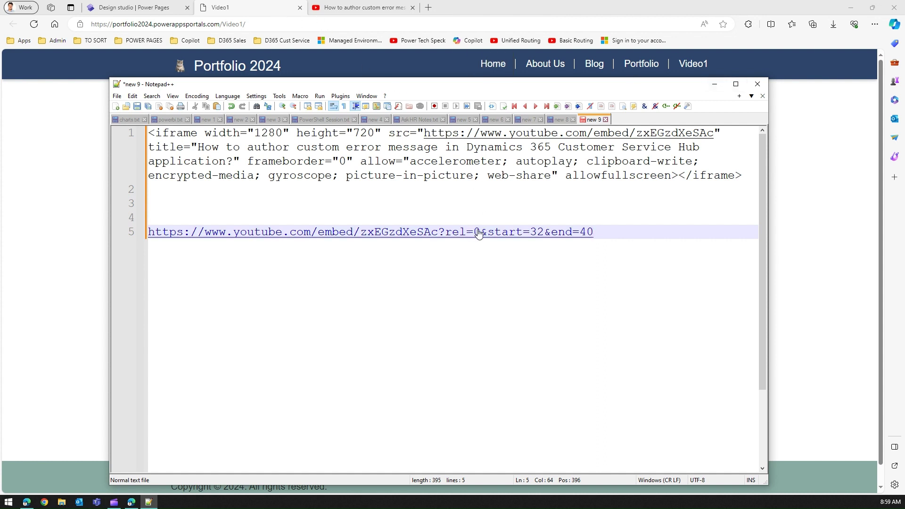
drag(480, 233, 149, 227)
key(ctrl+c)
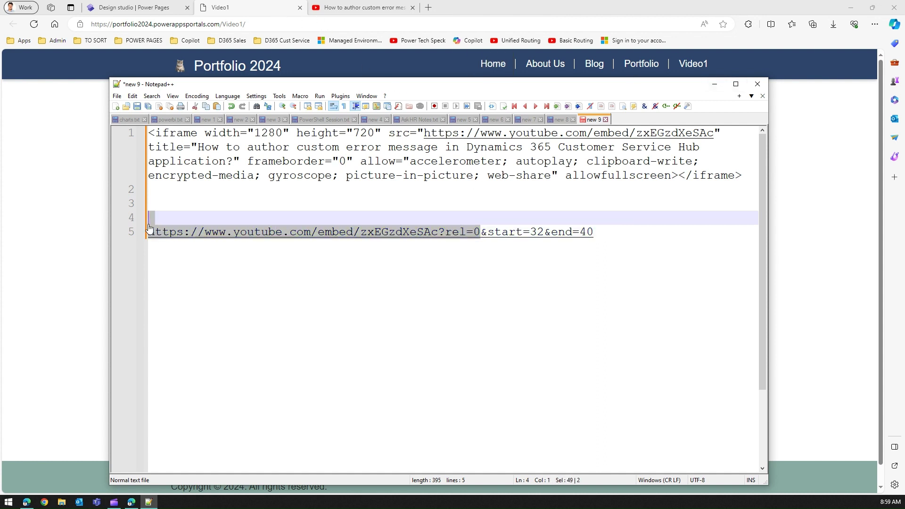
click(182, 10)
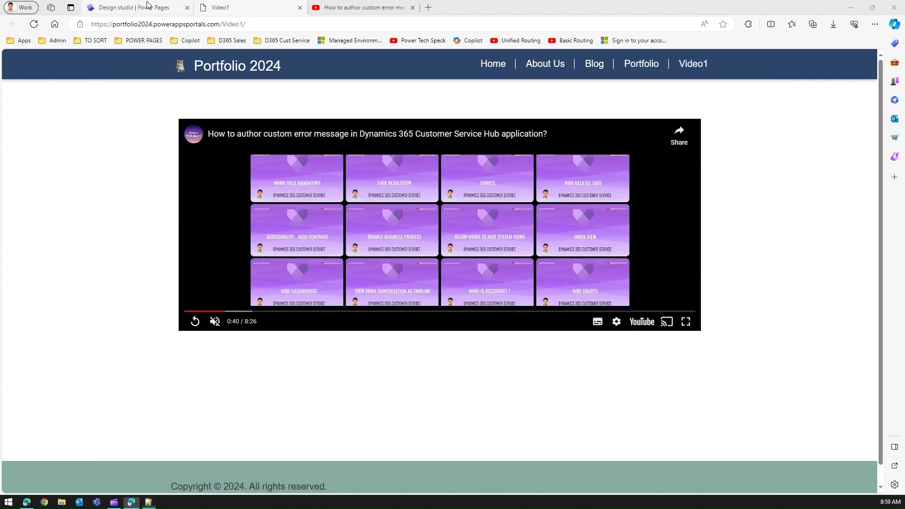
click(260, 201)
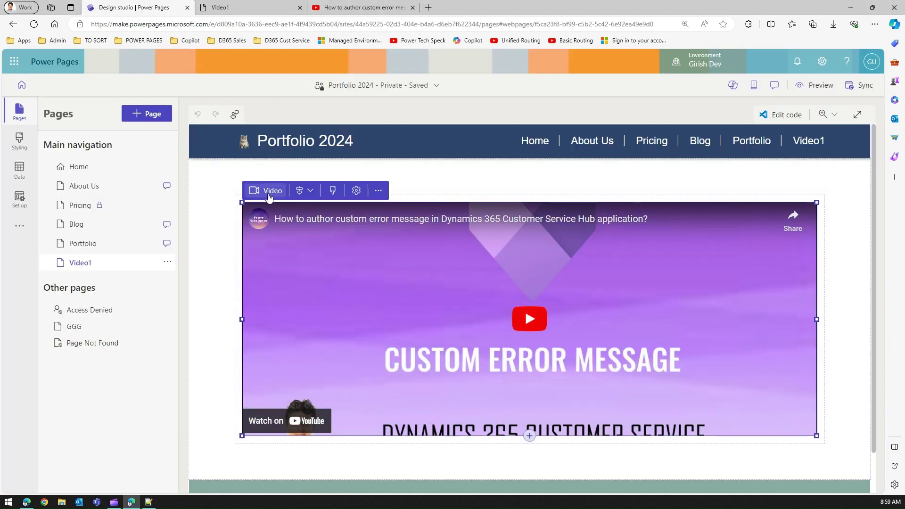
click(265, 191)
click(277, 313)
key(ctrl+a)
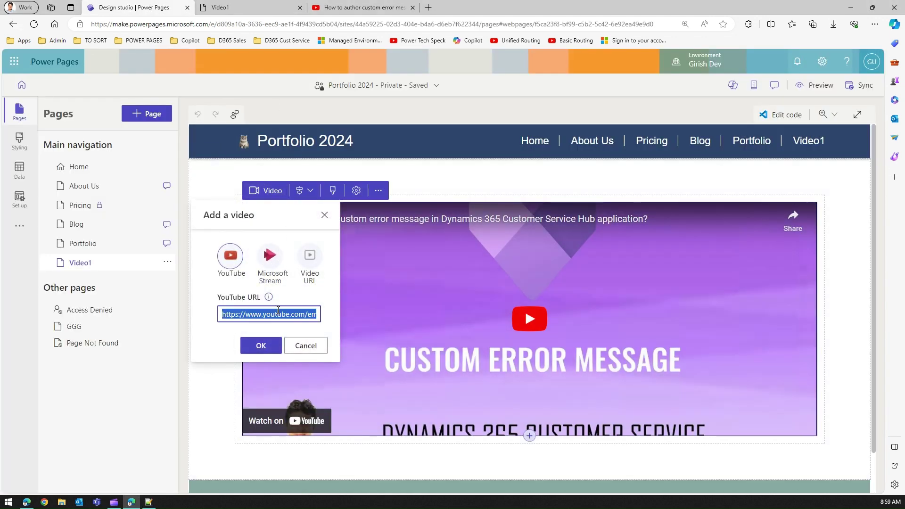
key(ctrl+v)
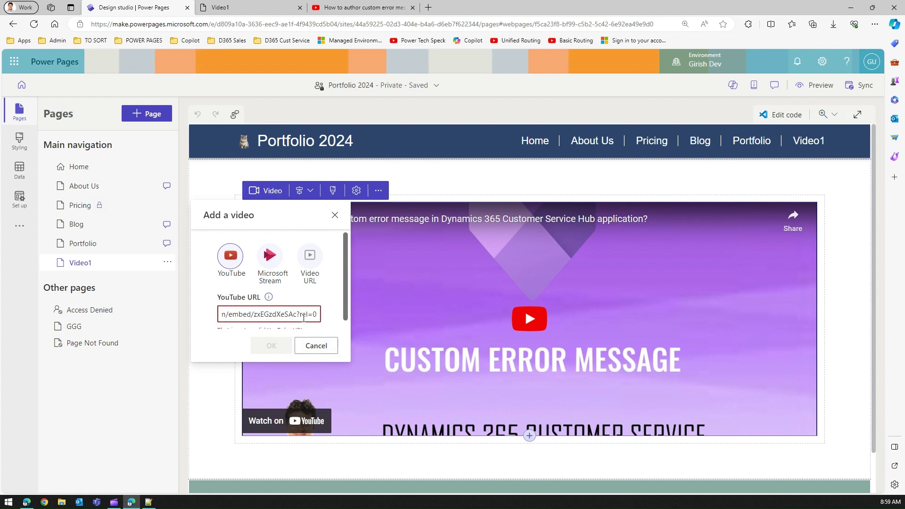
click(230, 261)
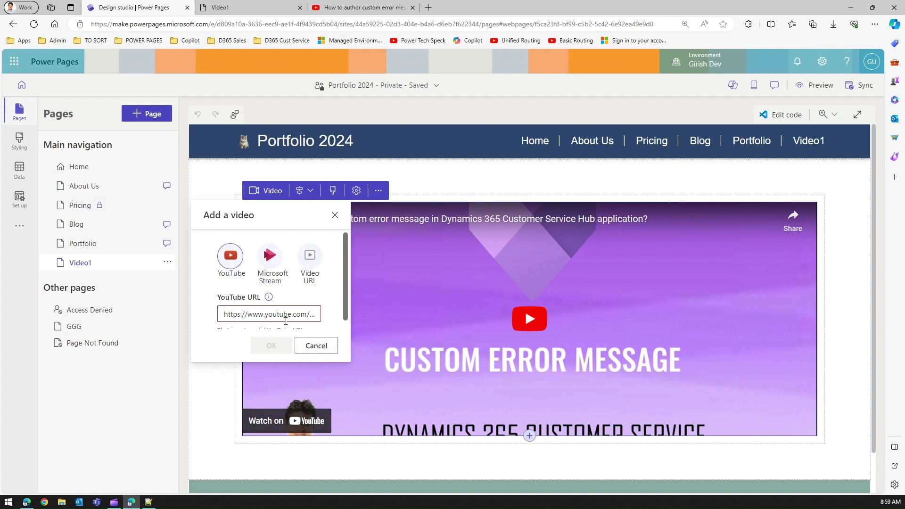
click(148, 502)
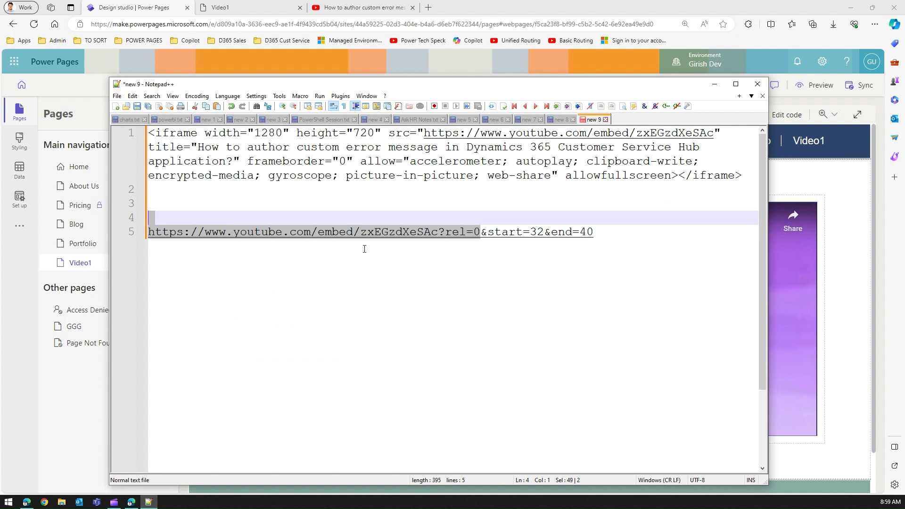
key(ctrl+End)
drag(479, 233, 151, 235)
key(ctrl+c)
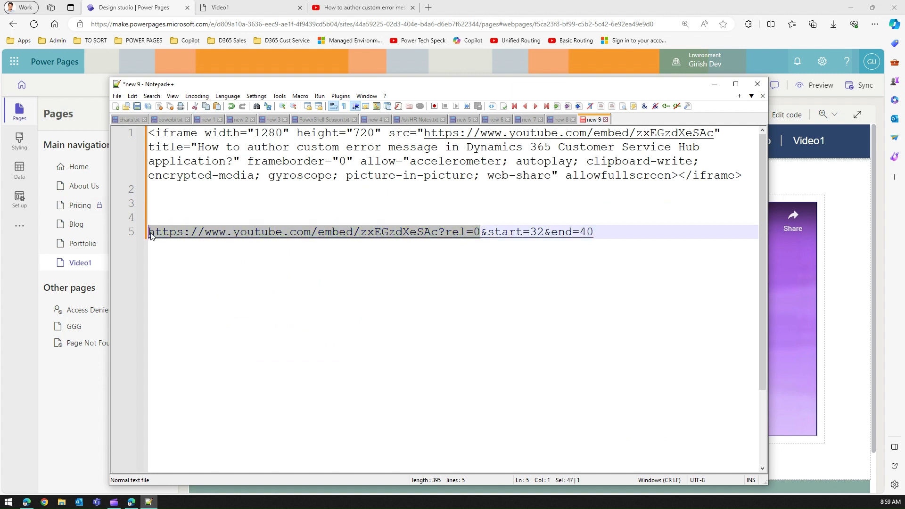
click(786, 323)
click(272, 194)
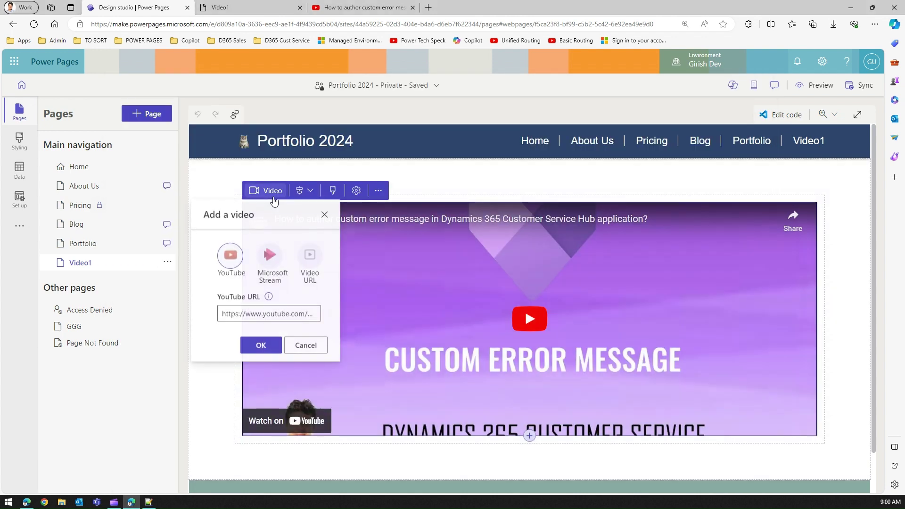
click(287, 315)
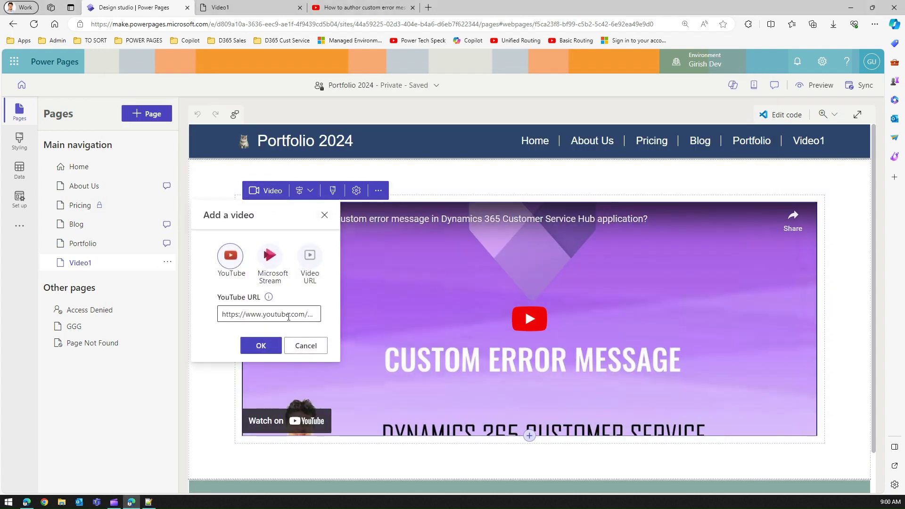
key(ctrl+a)
key(ctrl+v)
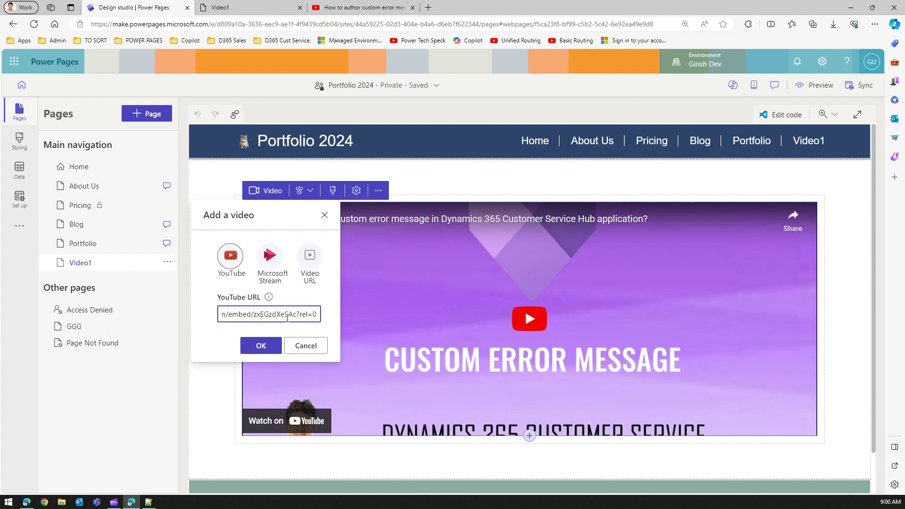
click(271, 348)
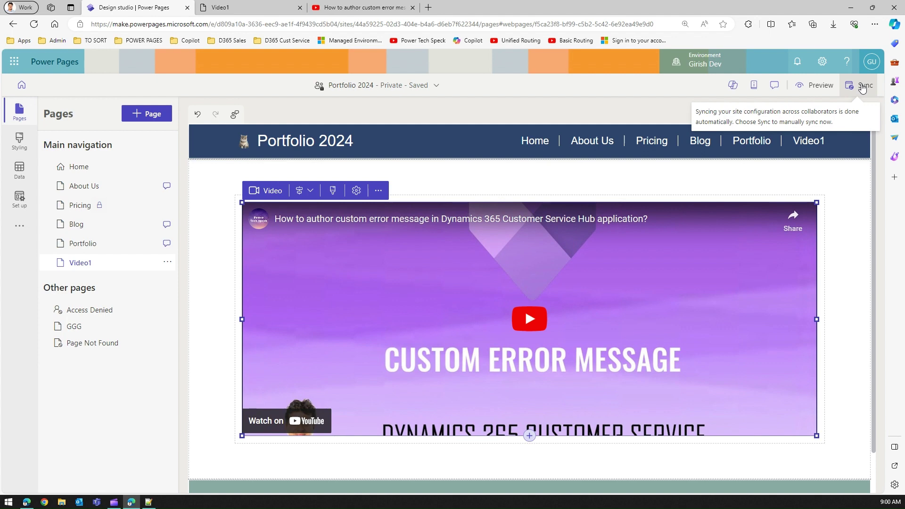
Sync the site and open a desktop preview of the Video1 page
click(862, 88)
click(861, 85)
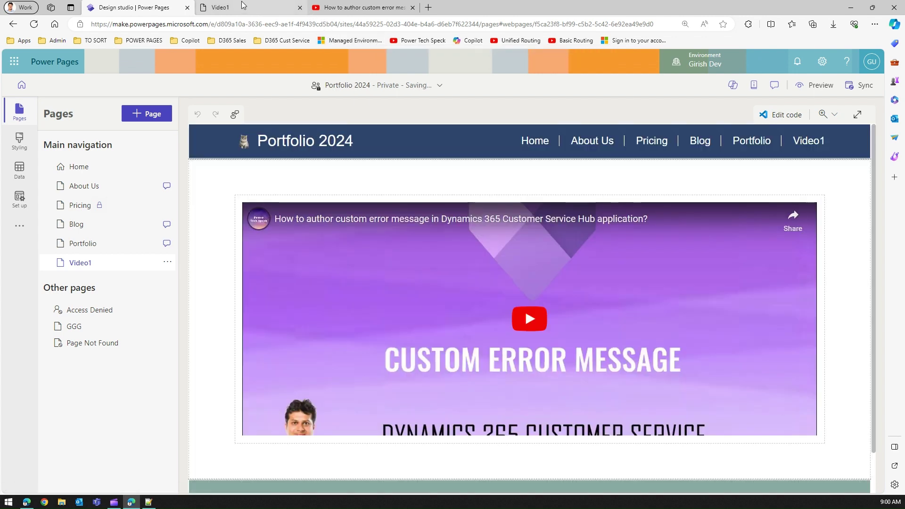
click(816, 85)
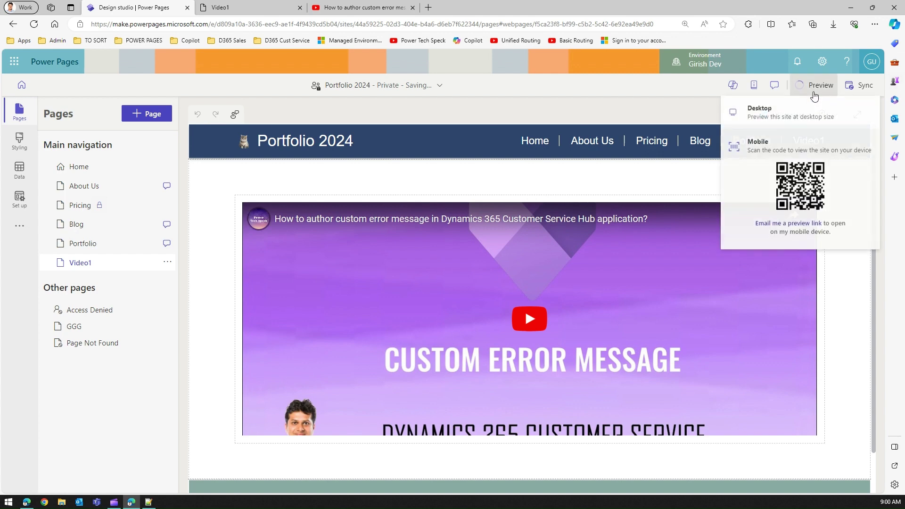
click(805, 118)
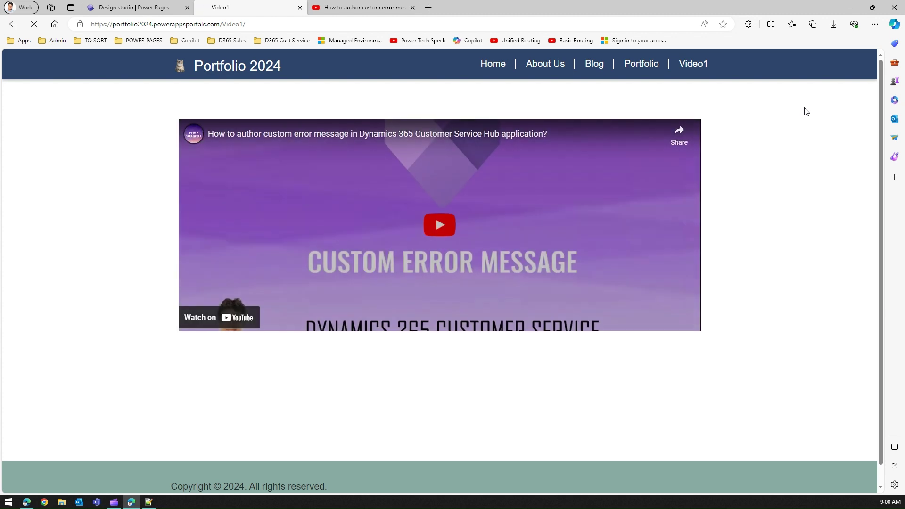
Play the embedded video in the preview, skip close to its end, pause it briefly, and let it finish
click(442, 226)
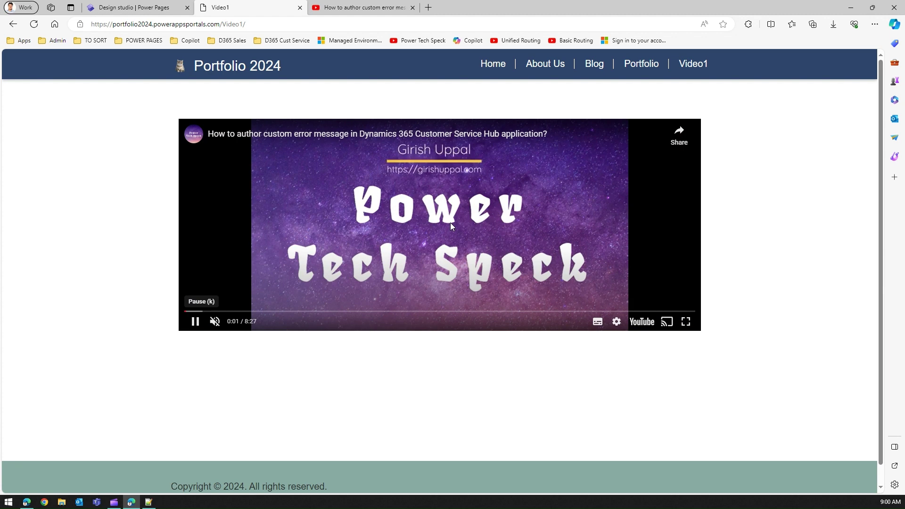
click(691, 312)
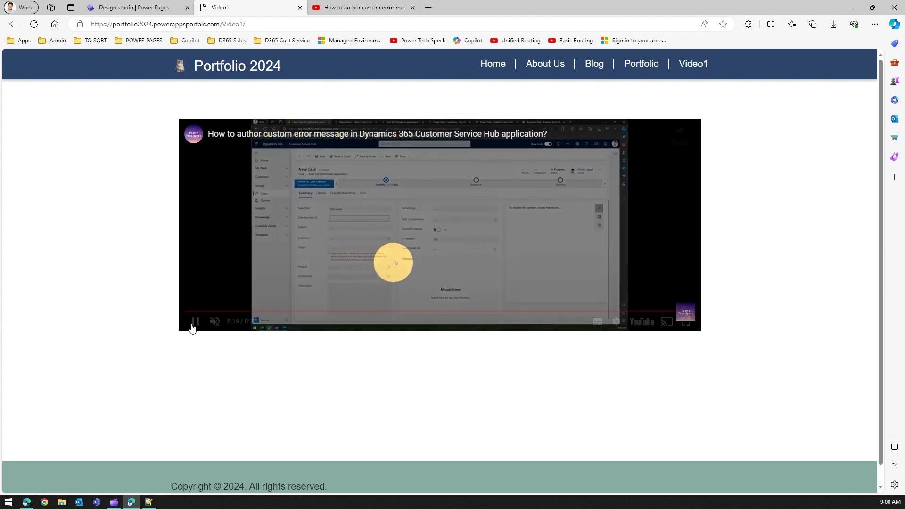
click(193, 324)
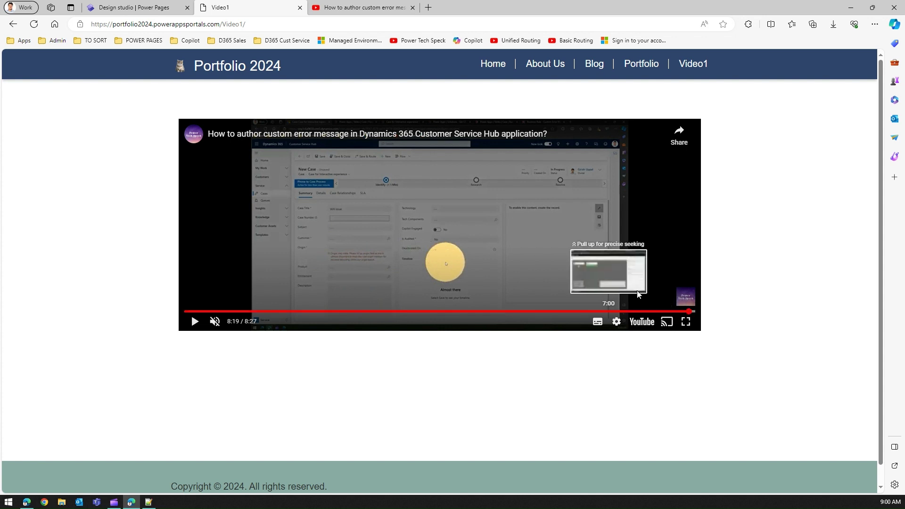
click(571, 248)
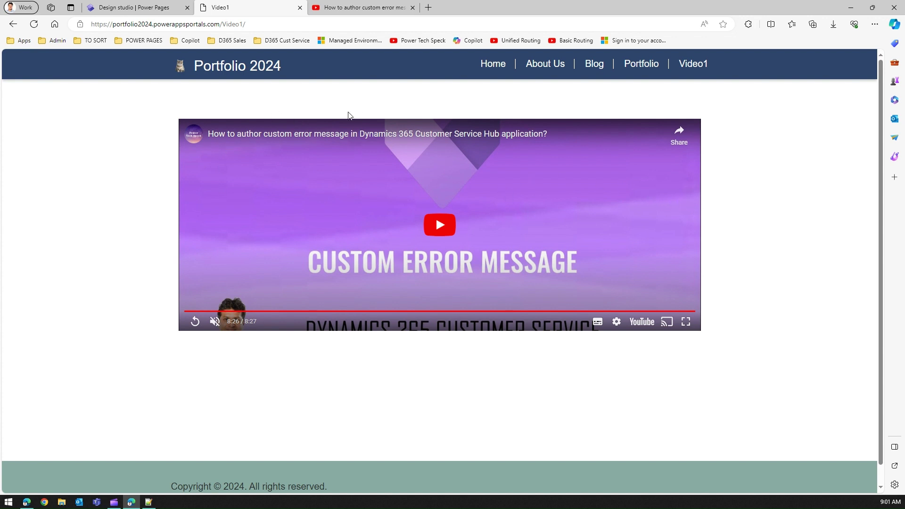
Back in the design studio, try to turn on Loop for the Video1 page's video with a start time of 00
click(147, 7)
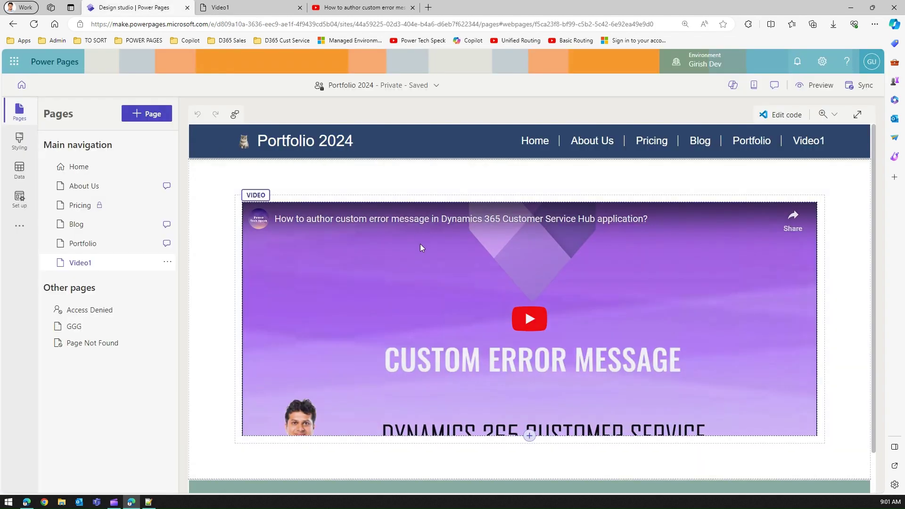
click(420, 246)
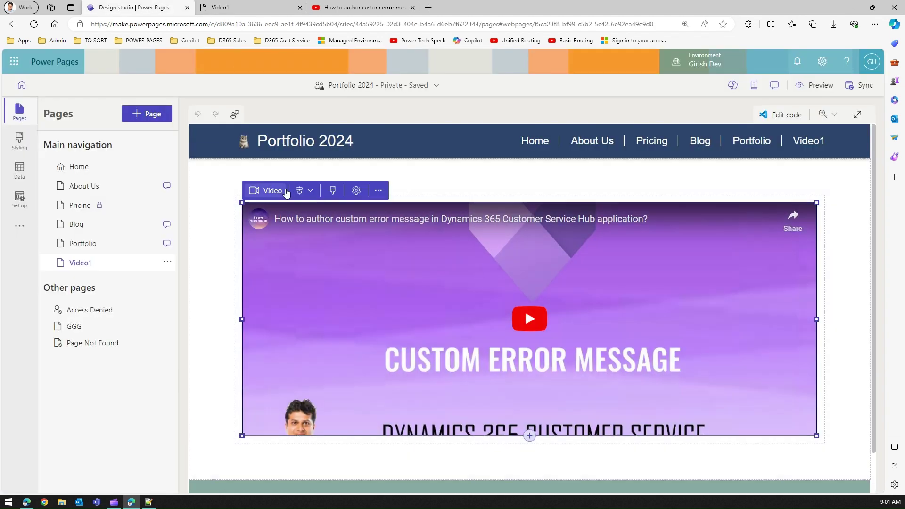
click(356, 191)
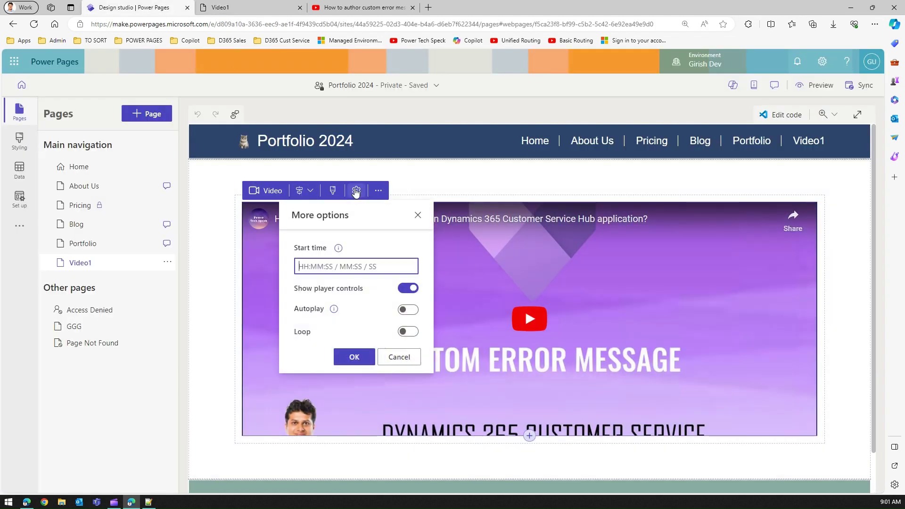
click(408, 333)
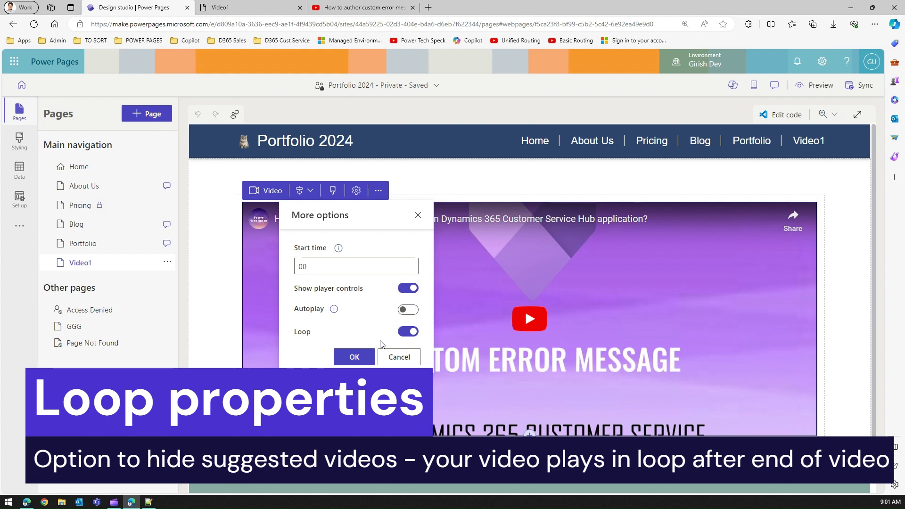
click(354, 357)
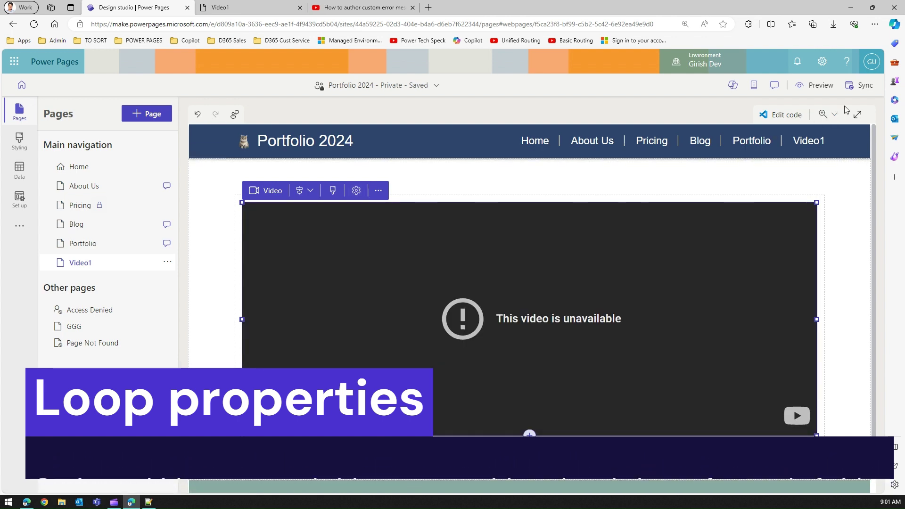
click(272, 191)
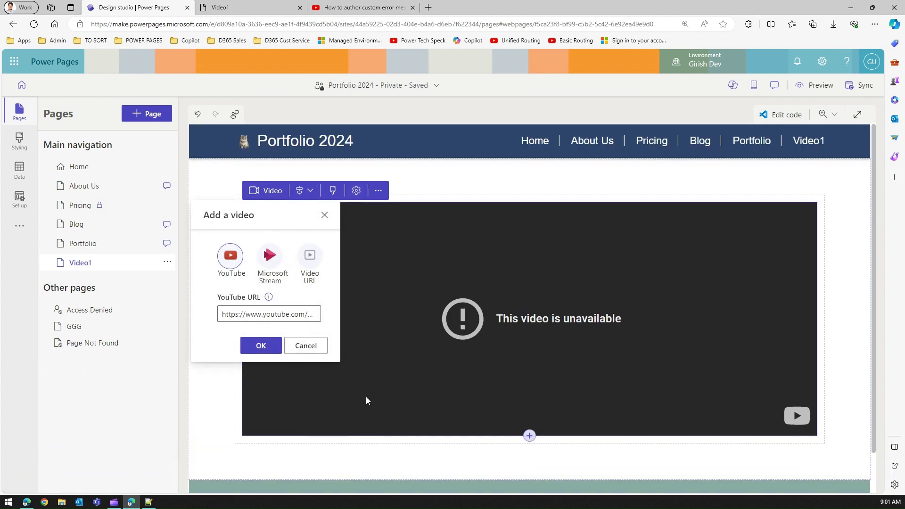
click(149, 502)
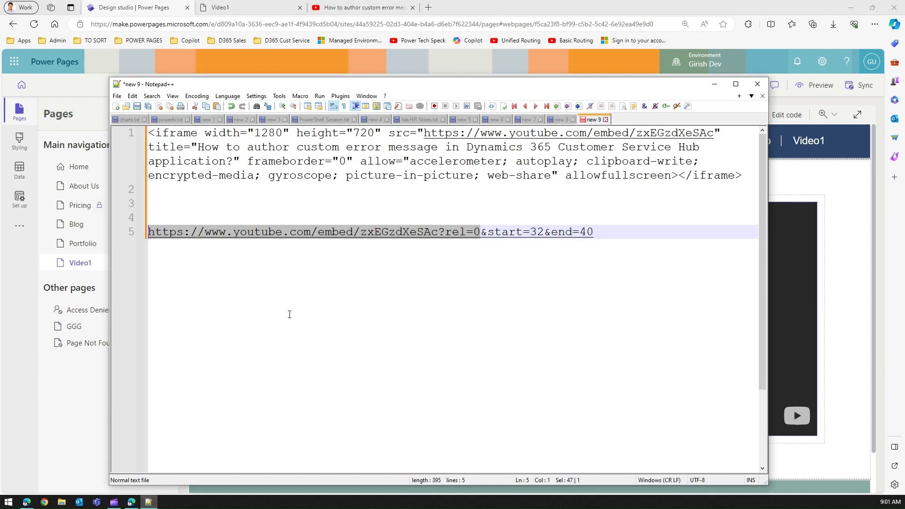
click(289, 314)
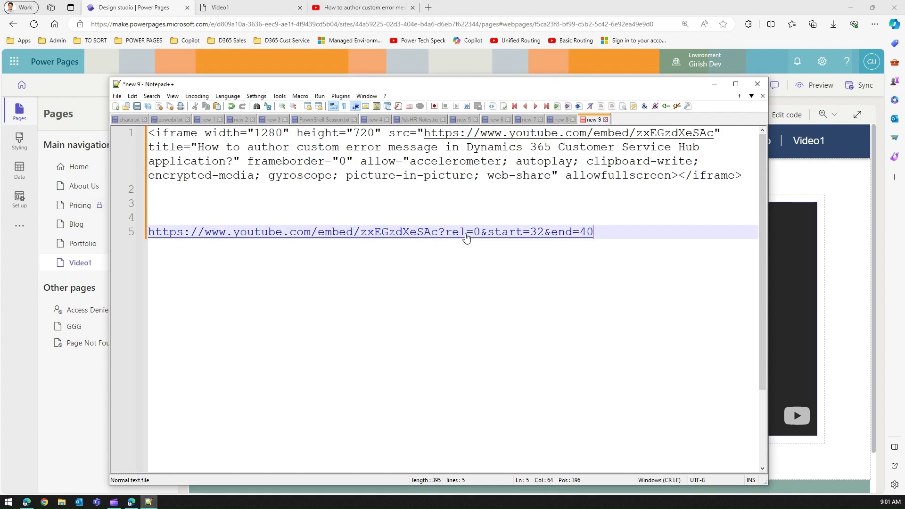
click(481, 232)
drag(480, 232, 142, 233)
key(ctrl+c)
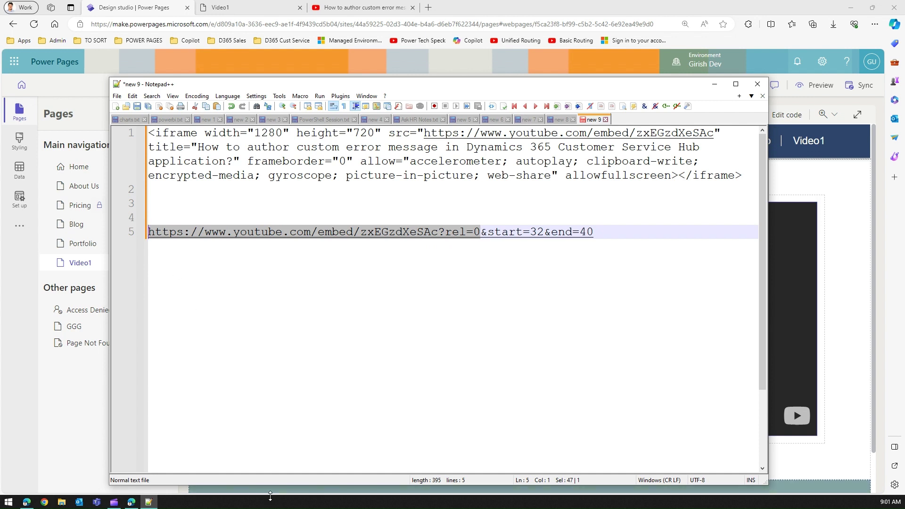
click(131, 502)
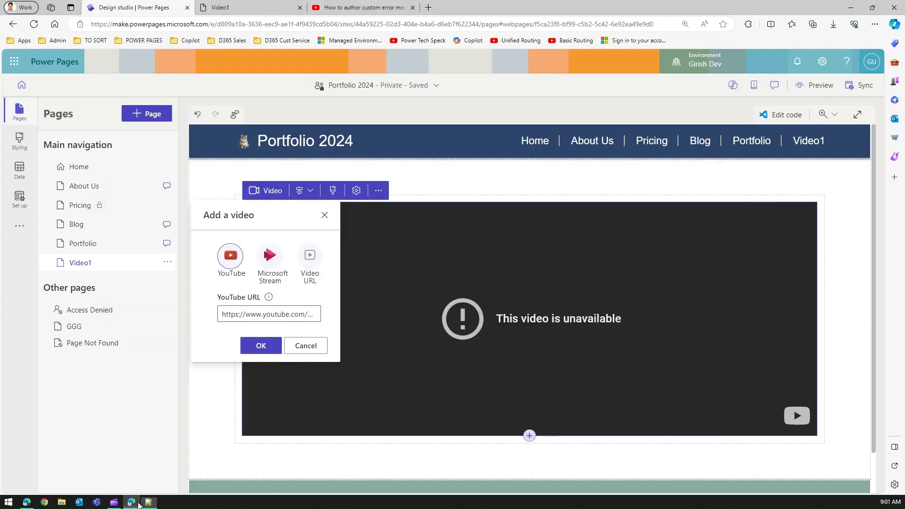
click(282, 313)
key(ctrl+a)
key(ctrl+v)
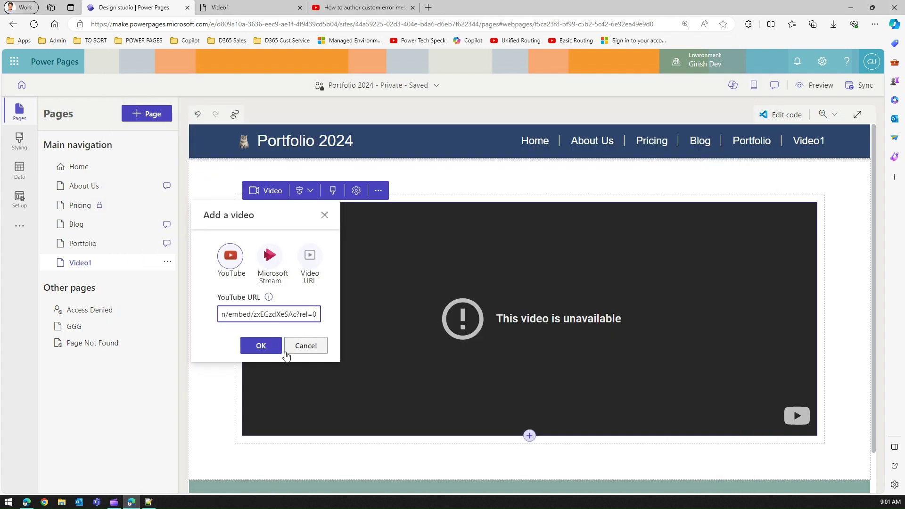
click(261, 347)
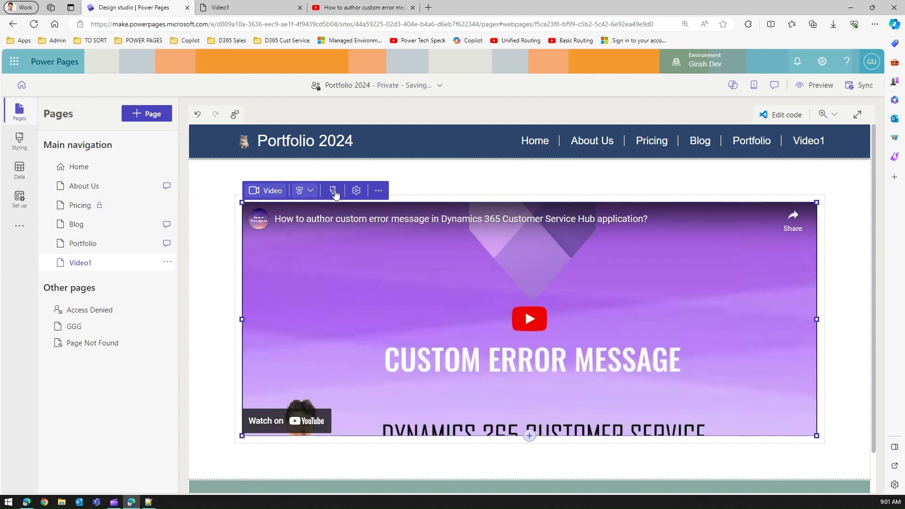
Set the video's start time to 00 and turn on Loop in its options
click(357, 191)
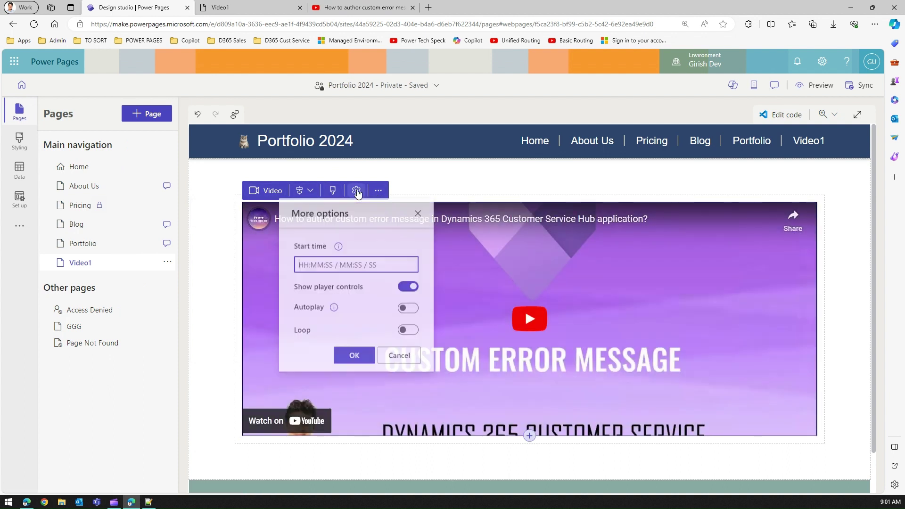
text(00)
click(408, 331)
click(357, 356)
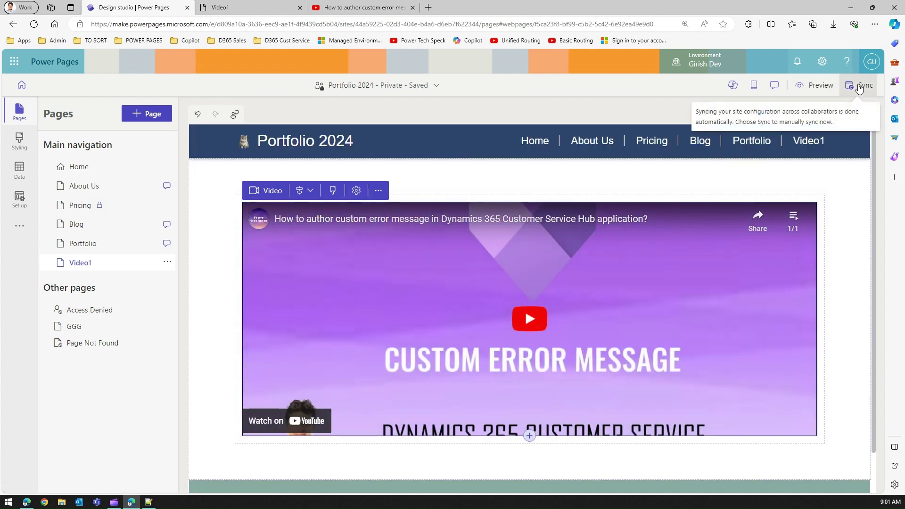
Sync the site with the loop setting and open the Video1 page in a desktop preview
click(858, 95)
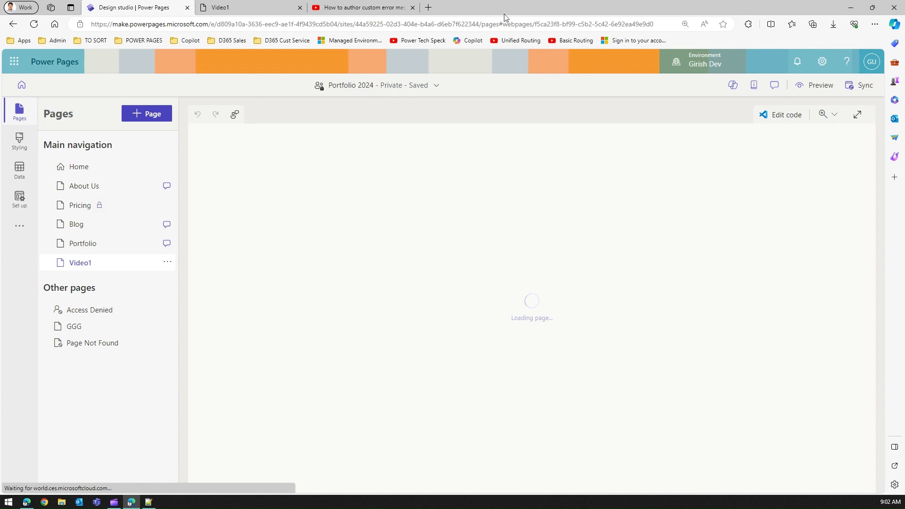
click(808, 87)
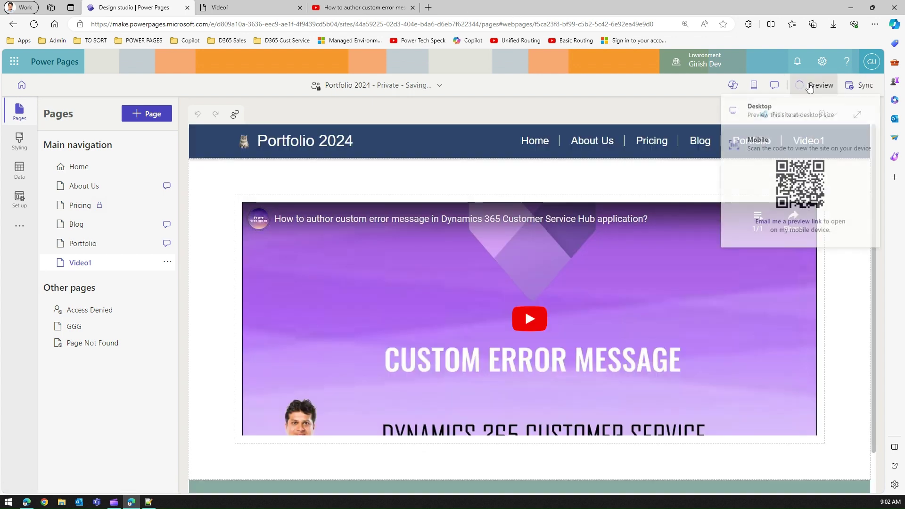
click(785, 118)
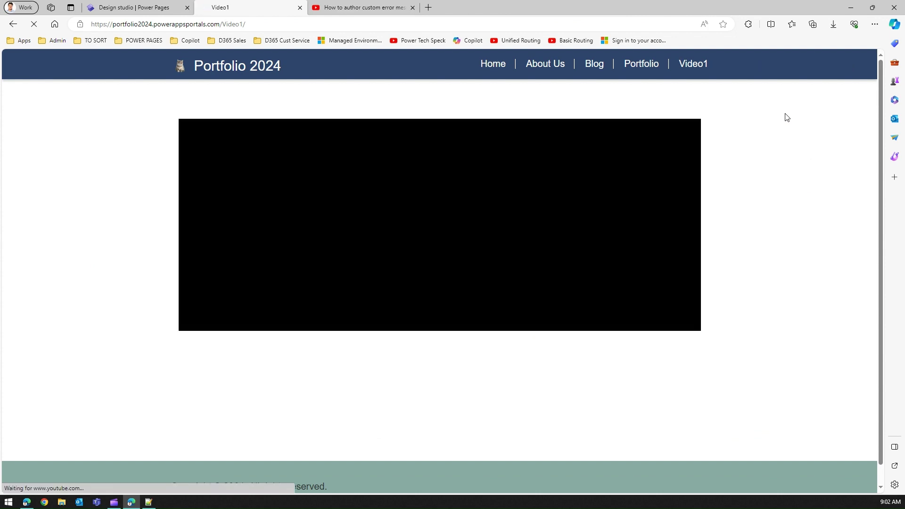
Play the looping video, skip near its end to check that it restarts, pause it, and return to the design studio
click(437, 234)
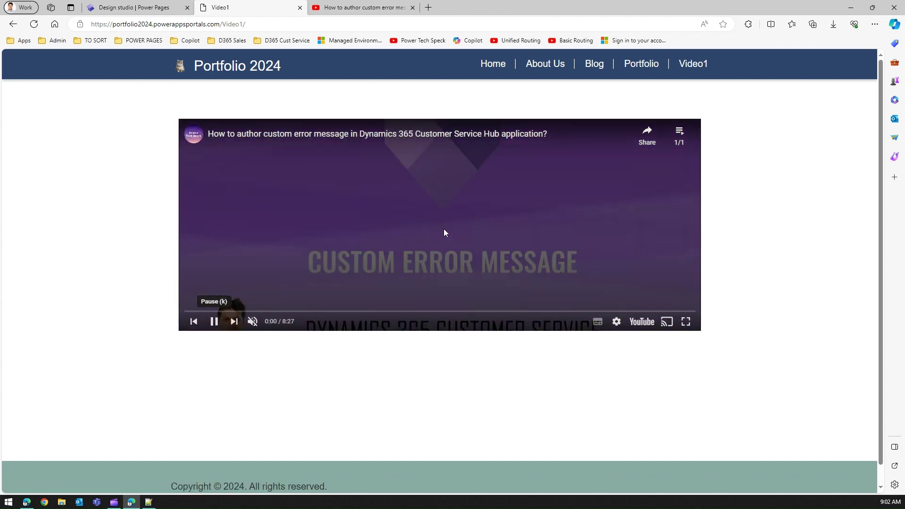
click(684, 312)
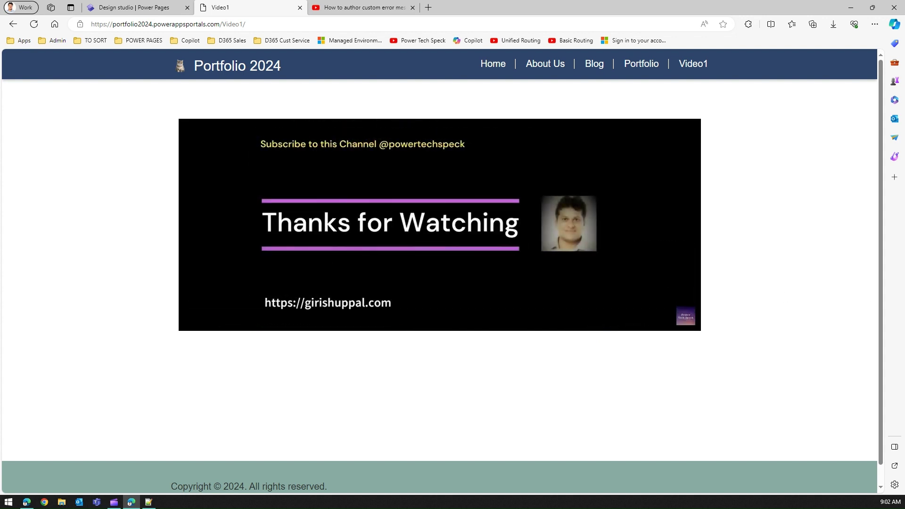
mouse_move(670, 193)
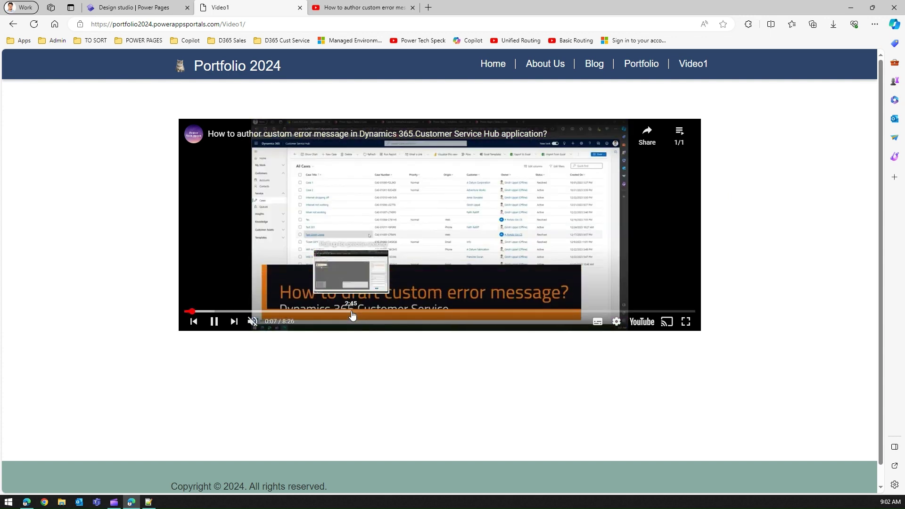
click(213, 322)
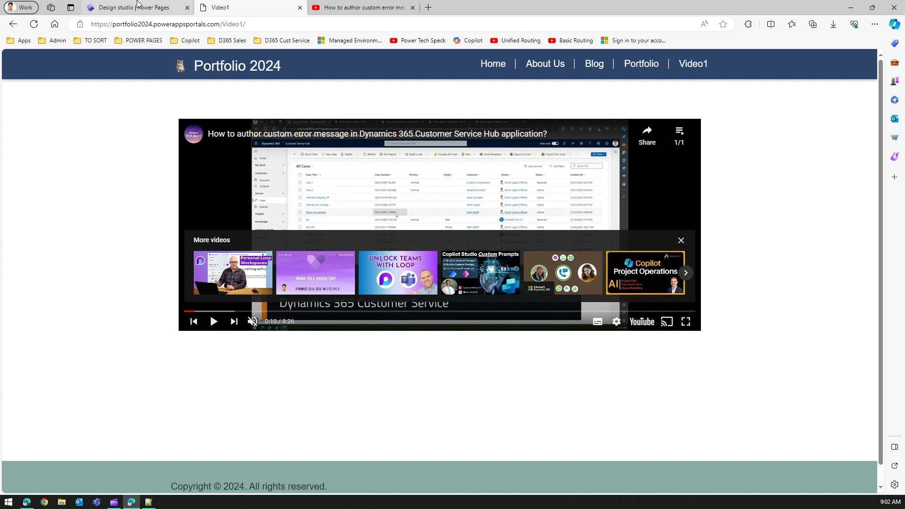
click(140, 8)
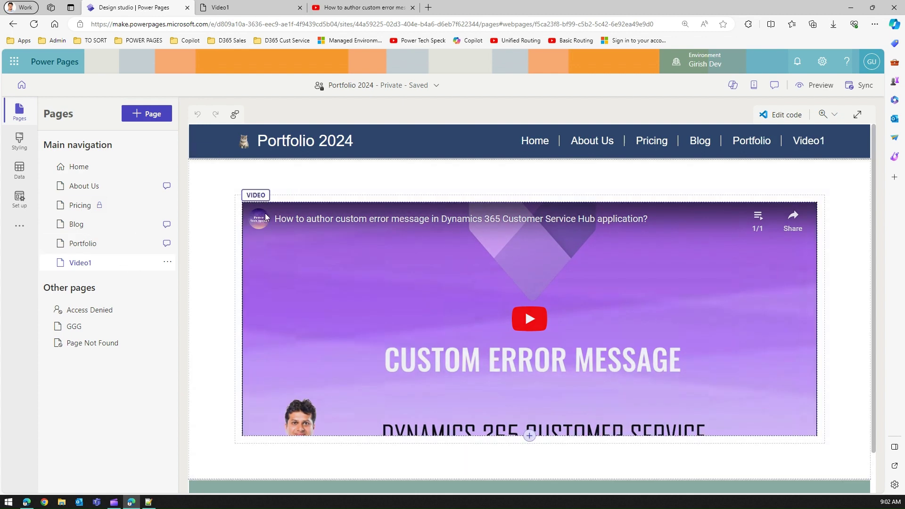
Check the playback options of the video on the Video1 page and inspect the end of its YouTube URL
click(266, 215)
click(356, 191)
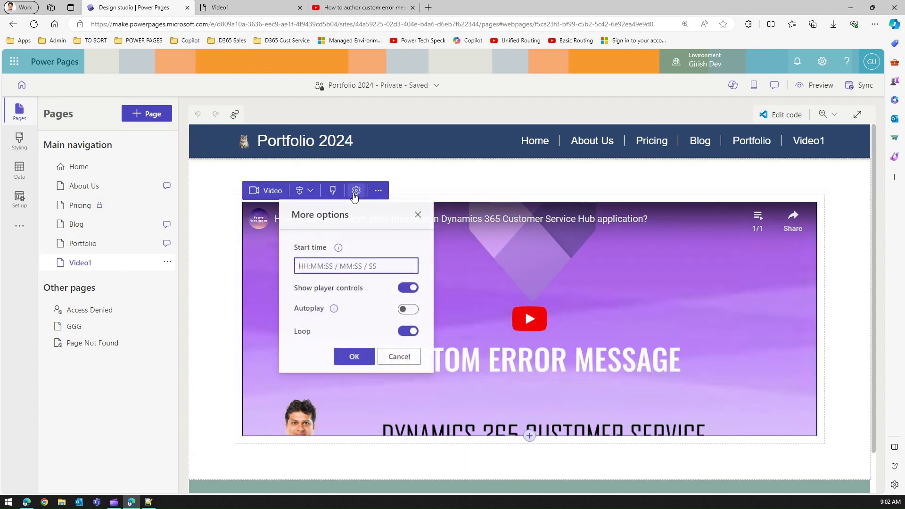
text(30)
click(266, 191)
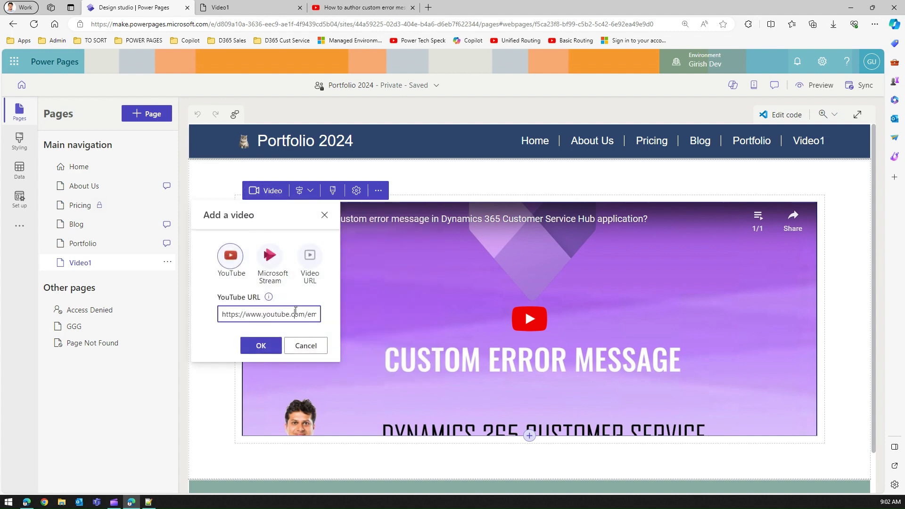
key(End)
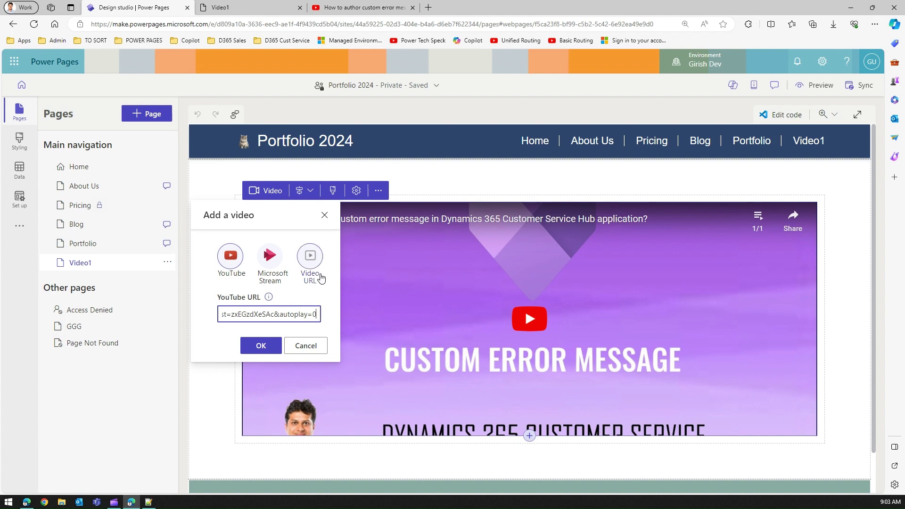
Review the suggested videos in the Video1 site preview, return to the design studio and reopen the video's playback options
click(361, 7)
click(275, 7)
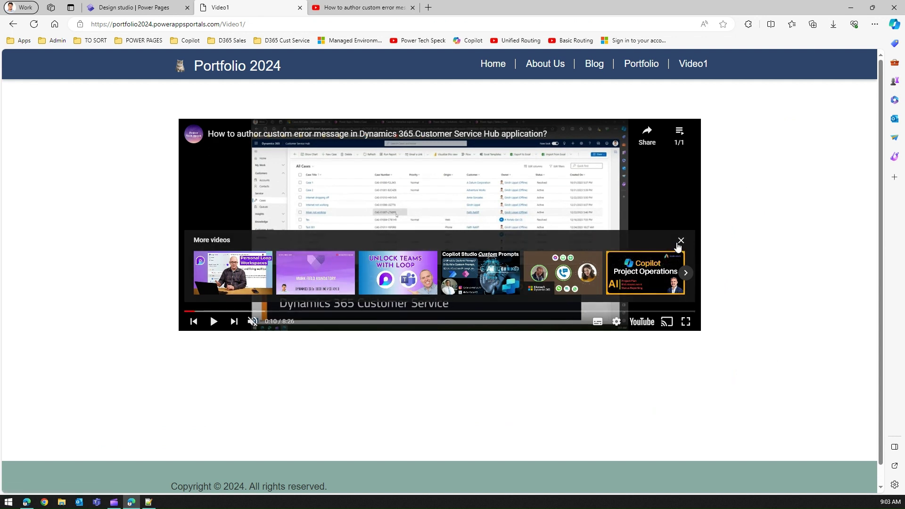
click(128, 7)
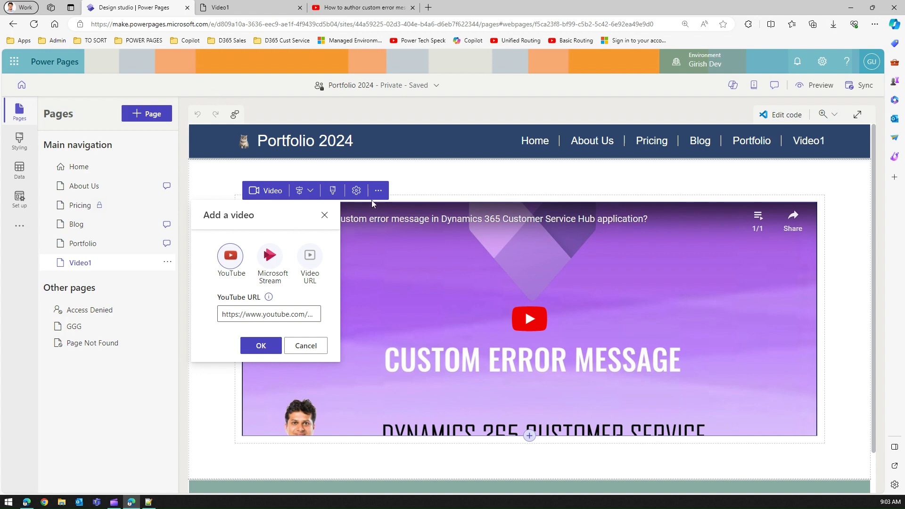
click(355, 191)
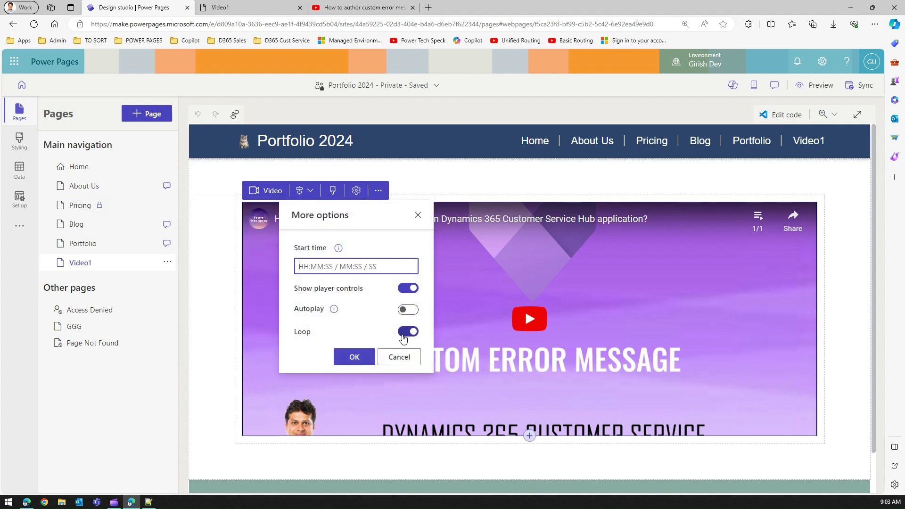